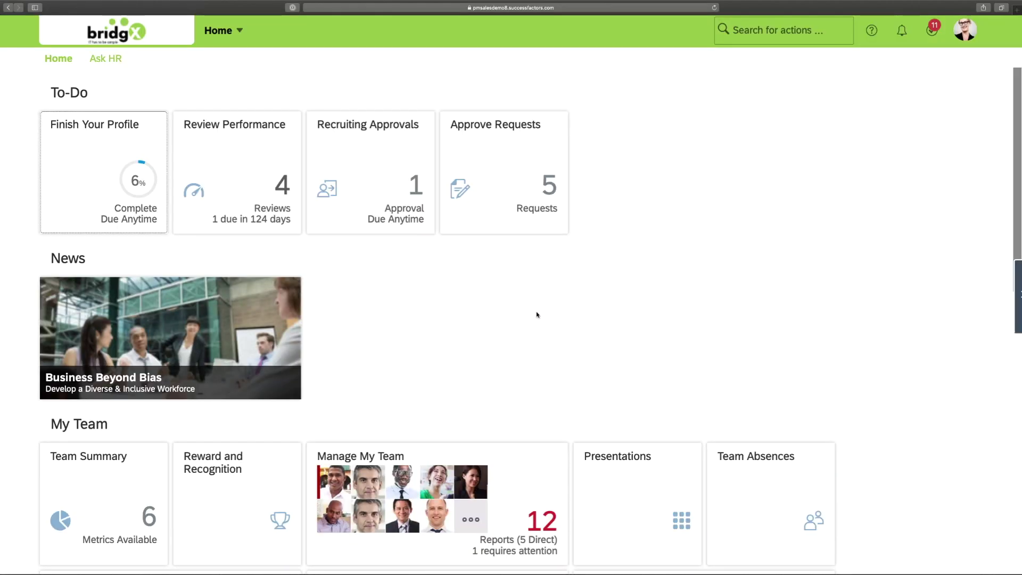
click(966, 34)
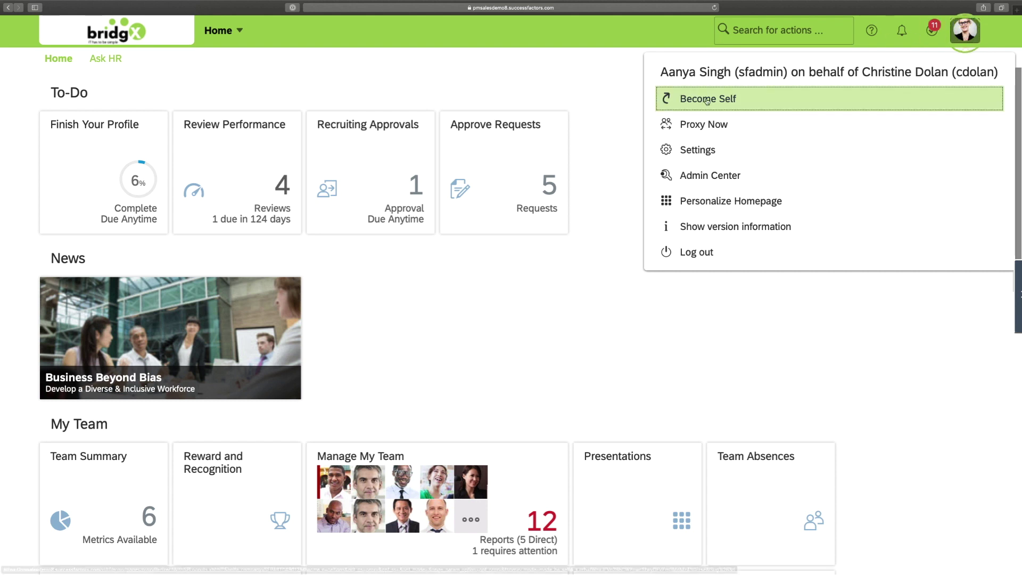
click(503, 279)
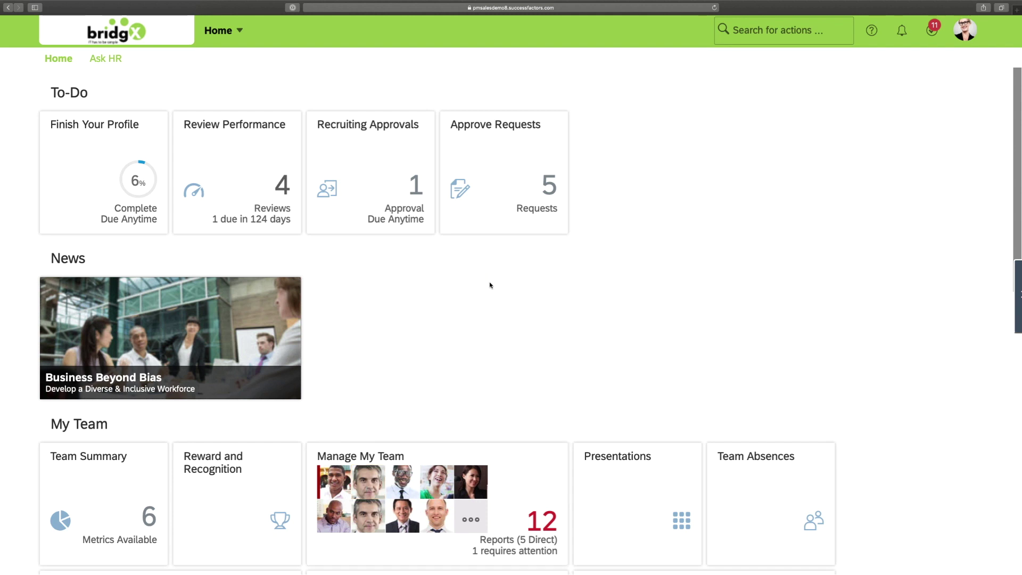
click(369, 483)
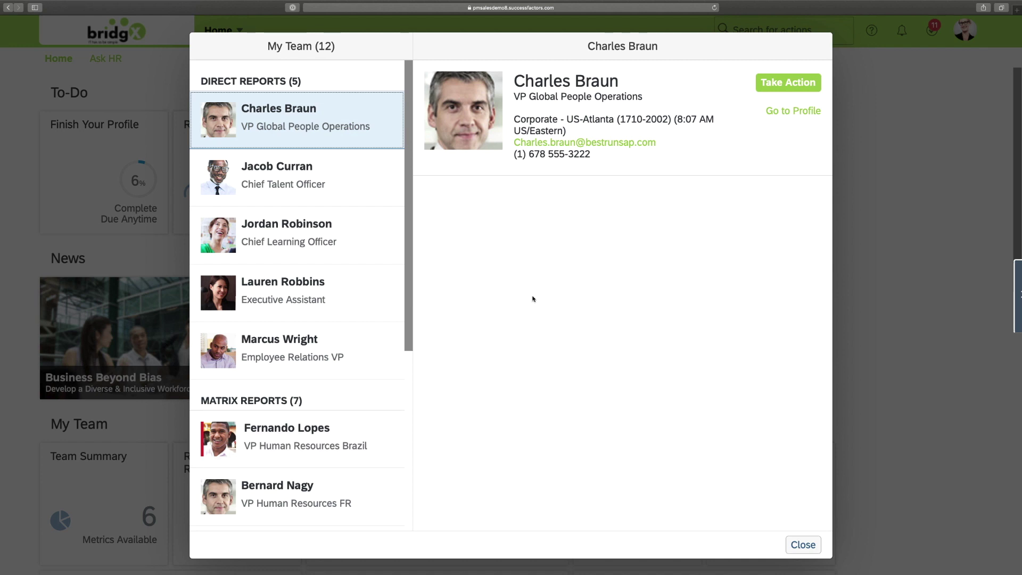
click(789, 112)
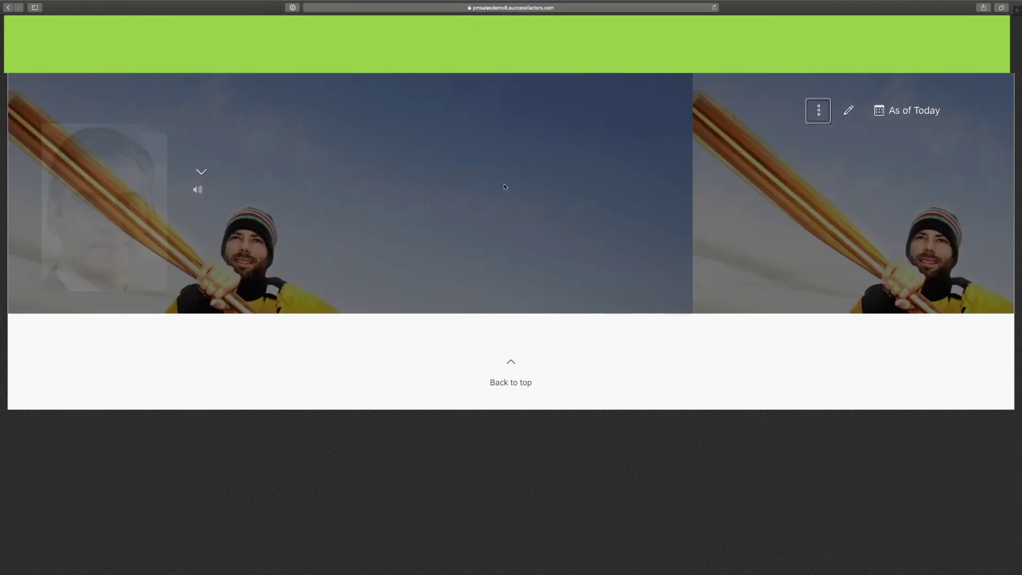
scroll(273, 256, down, 5)
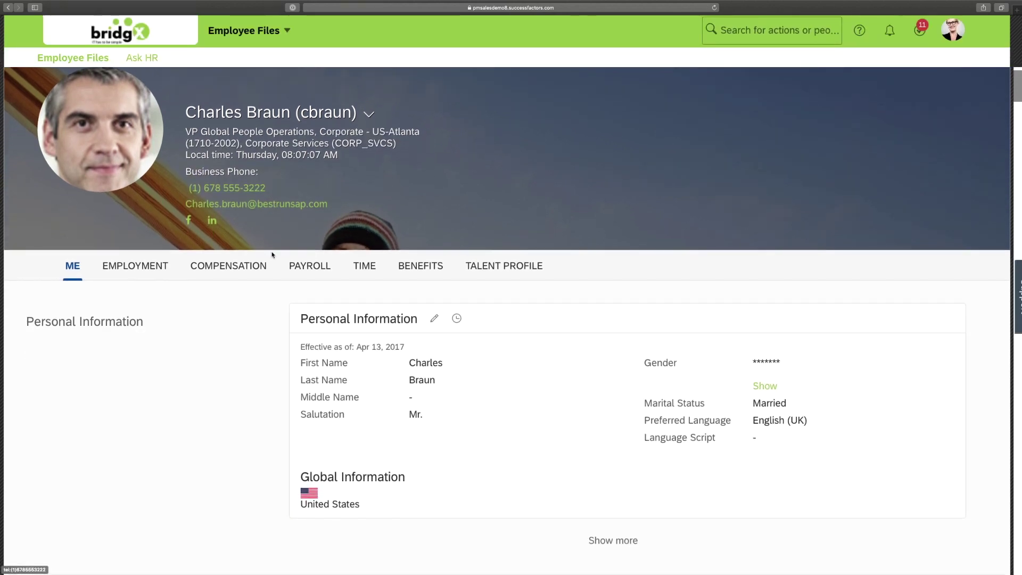
scroll(272, 255, down, 5)
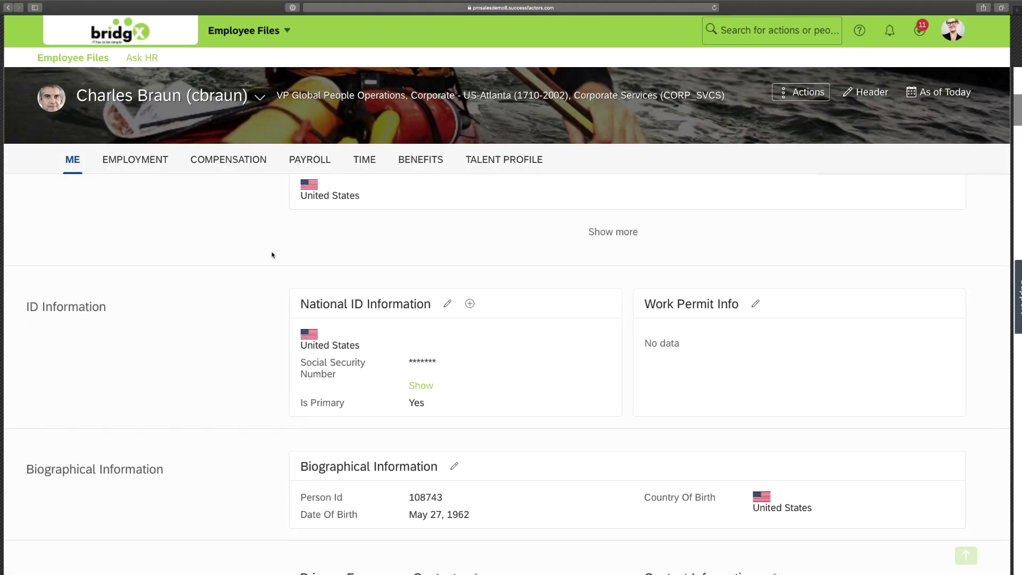
scroll(272, 255, down, 10)
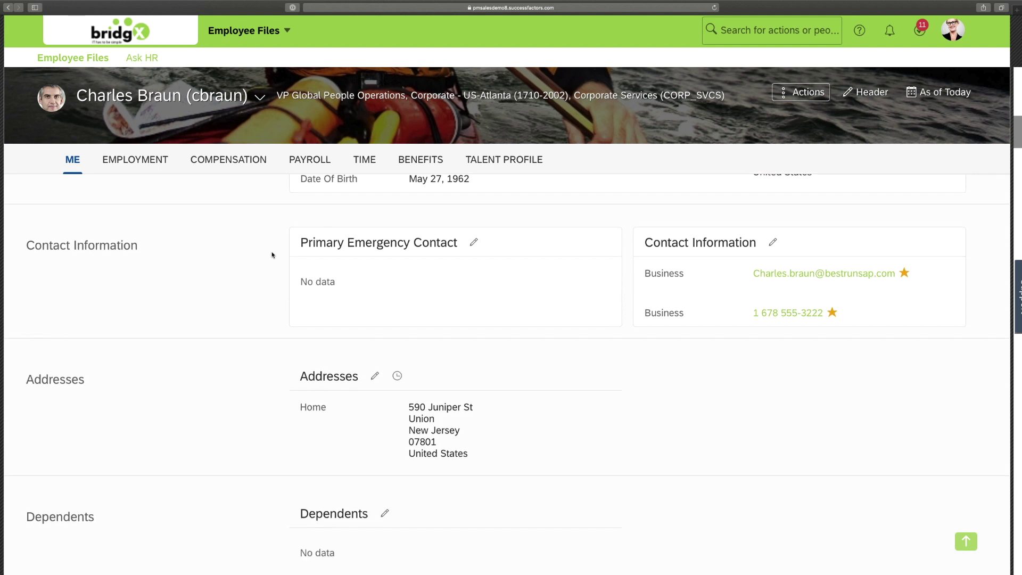
scroll(296, 288, down, 1)
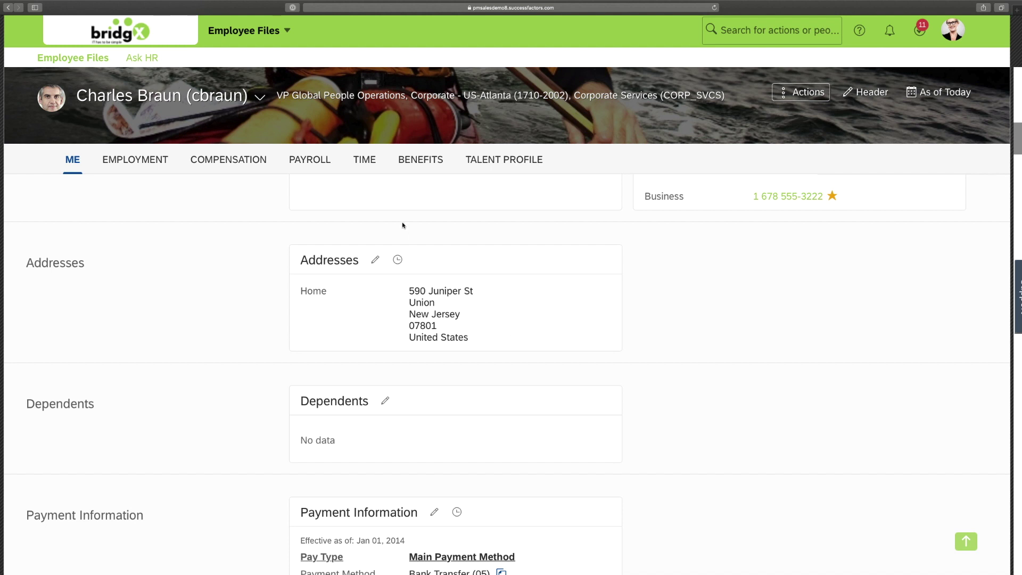
- End the manager proxy session with Become Self from the avatar menu
click(953, 29)
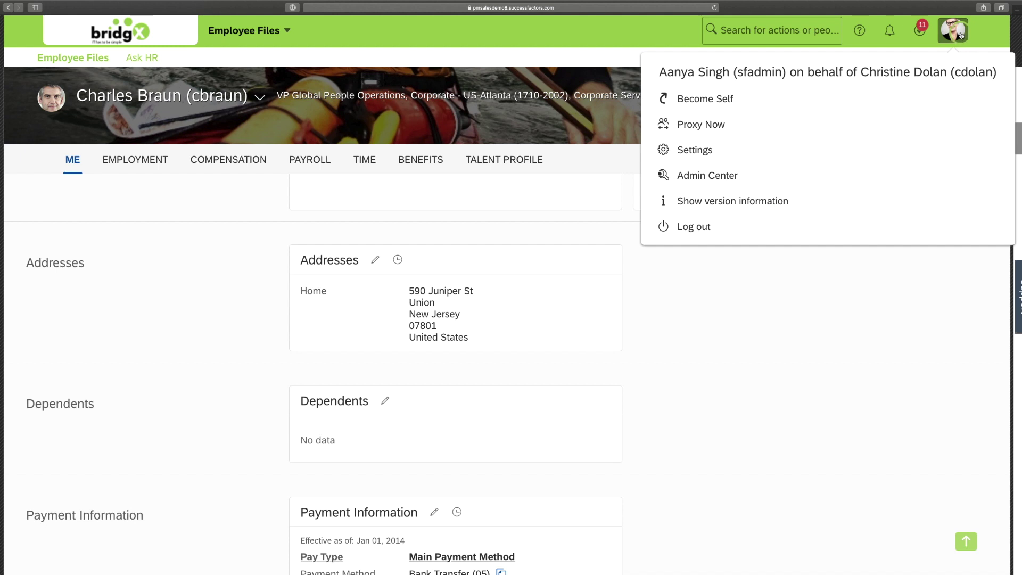
click(717, 101)
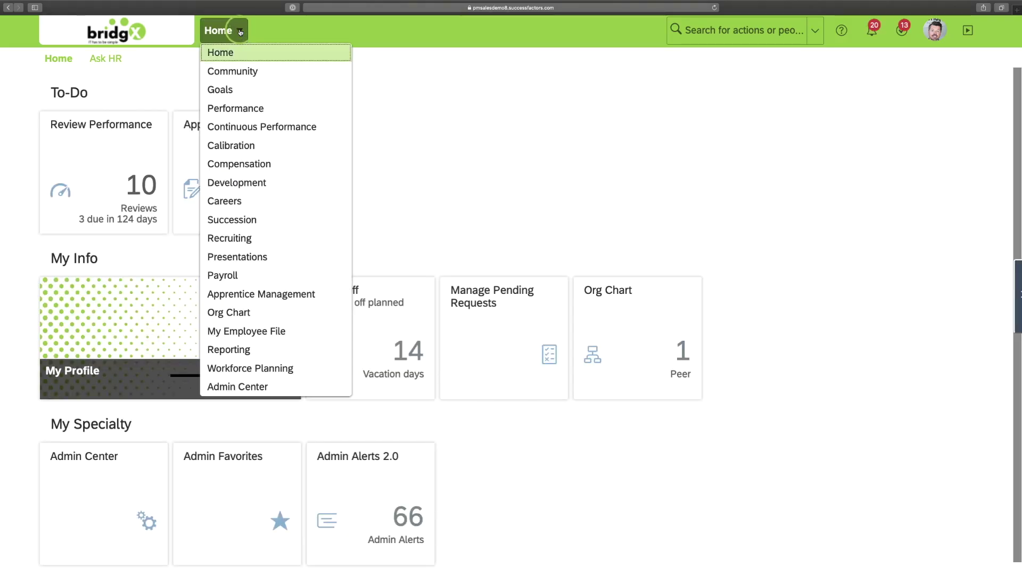
- Go to Admin Center and open the Configure Business Rules tool from the Tools search
click(268, 388)
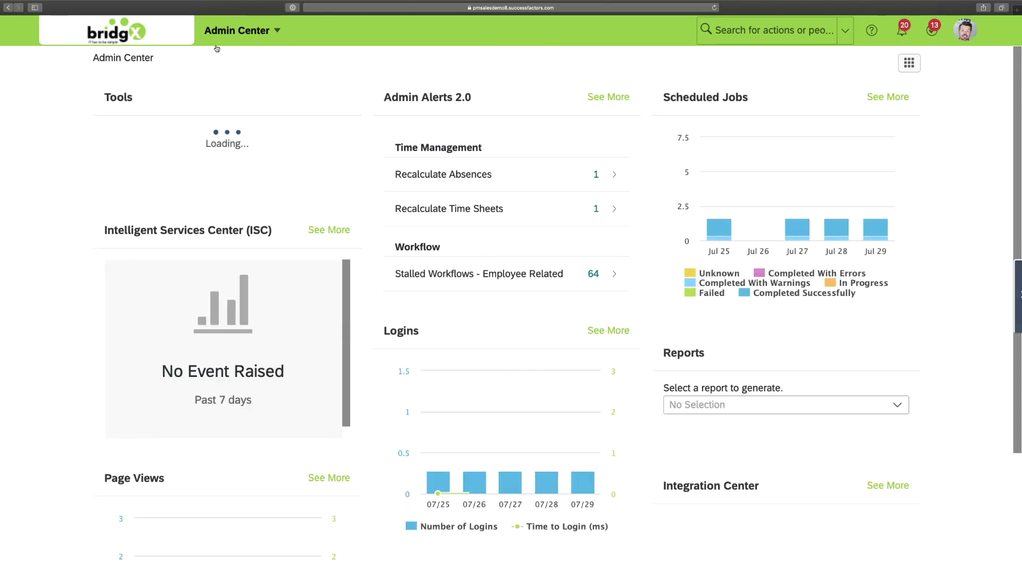
click(177, 139)
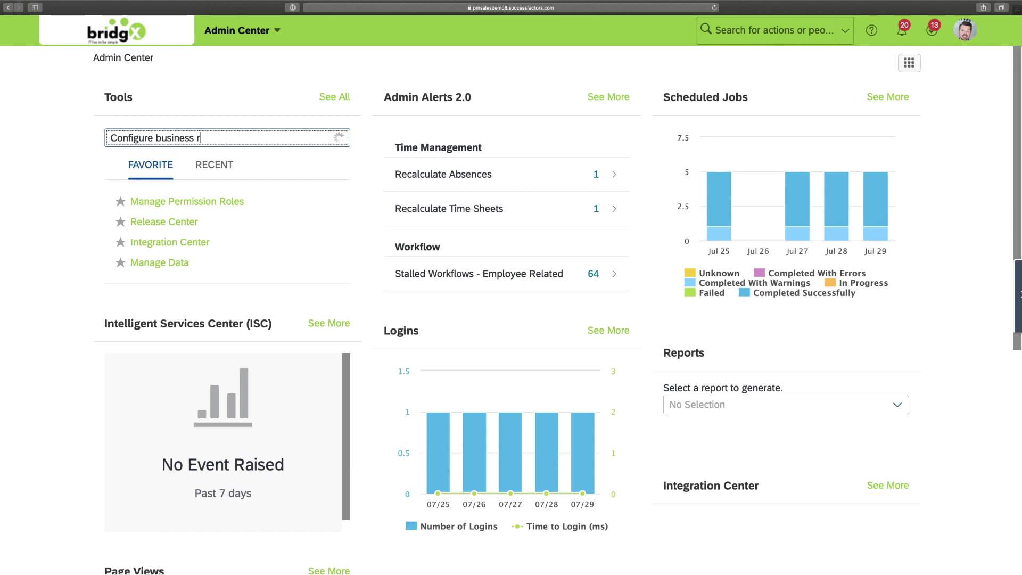
click(168, 159)
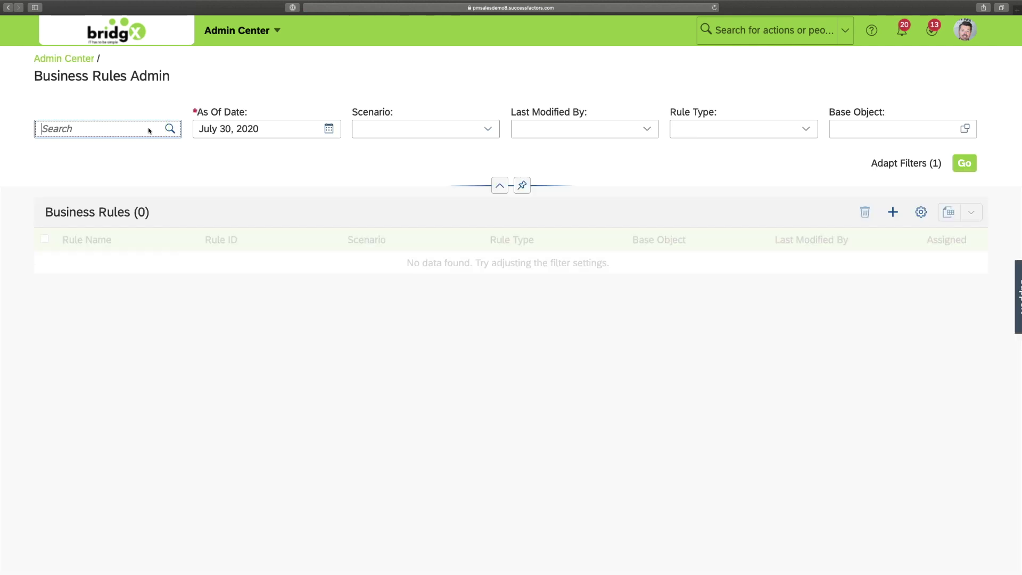
- Start a new business rule using the Basic scenario
click(894, 213)
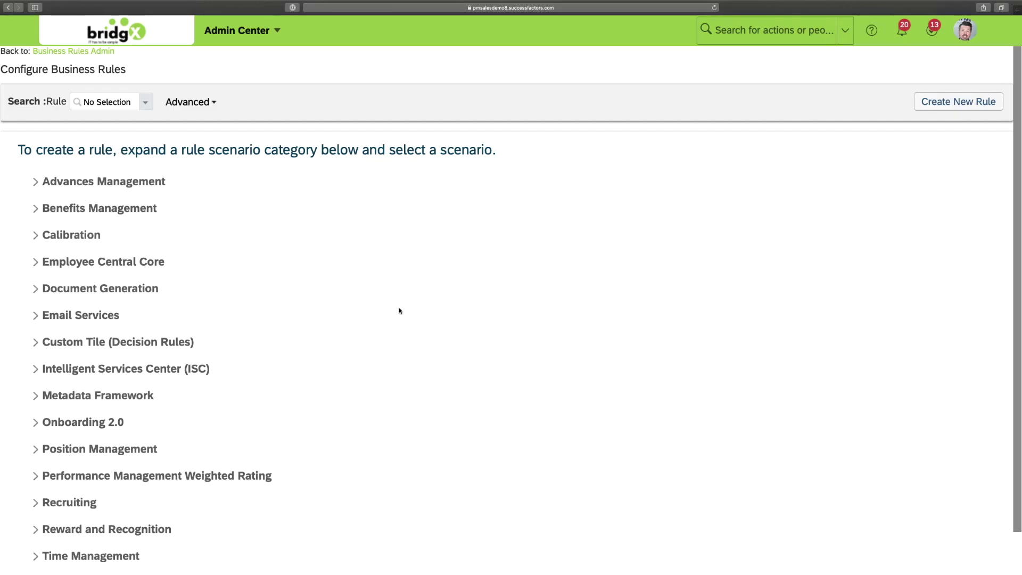
scroll(169, 360, down, 2)
click(35, 536)
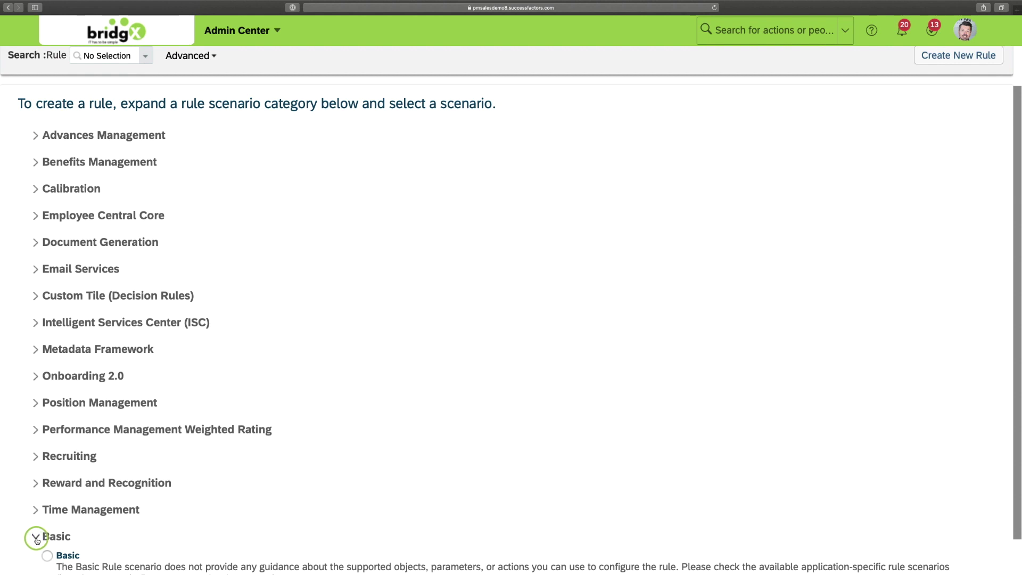
click(47, 557)
scroll(47, 554, down, 2)
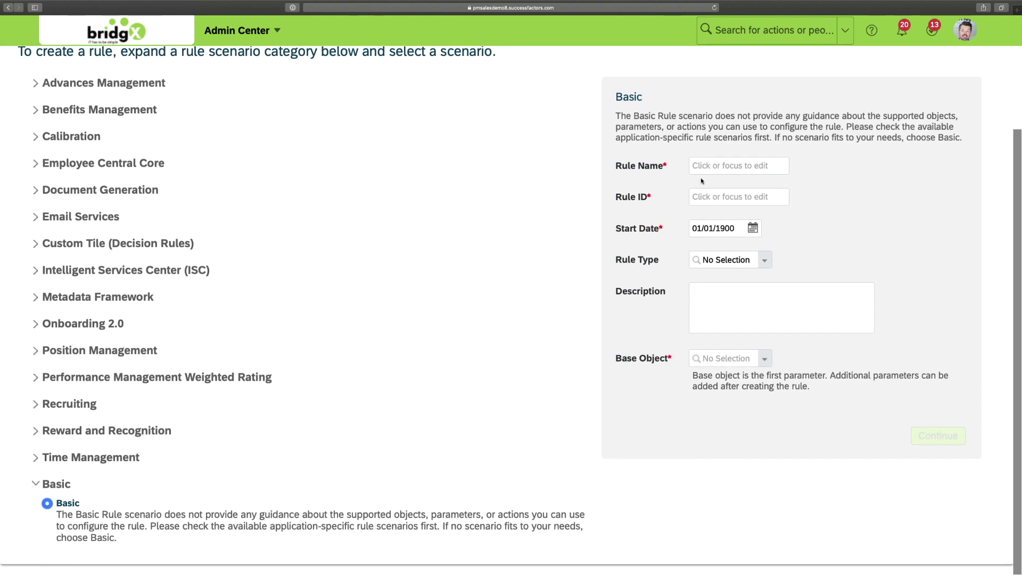
- Enter name and ID MSSHideAddress, type onView, a 'Hide' description, and base object Addresses, then continue
click(728, 167)
text(MS)
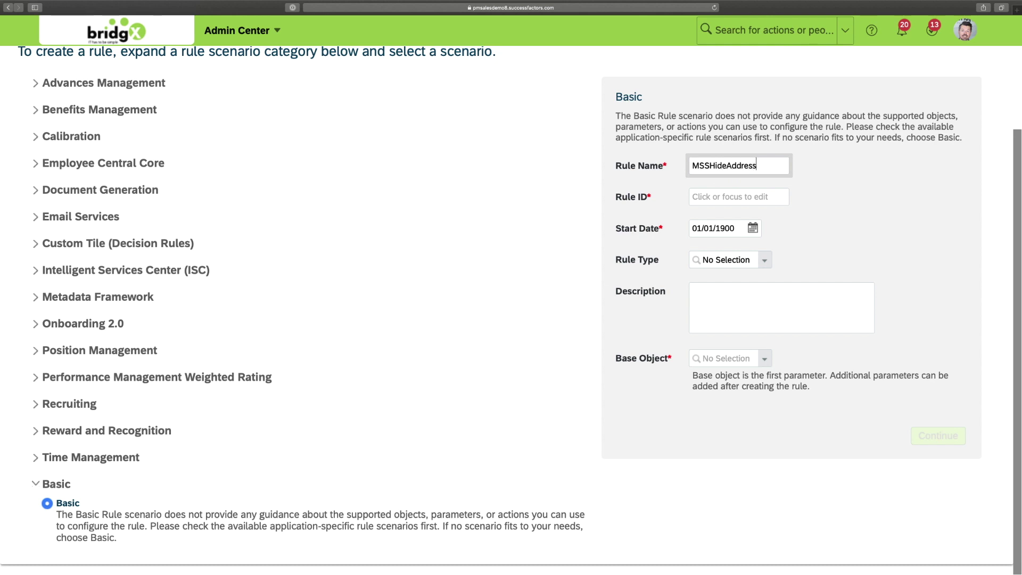
text(SHideAddress)
click(729, 196)
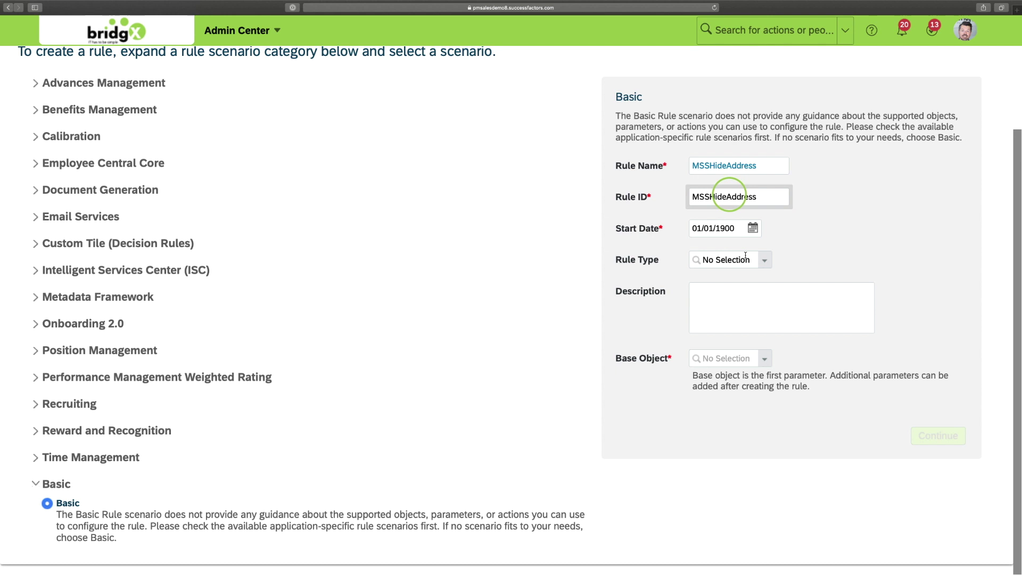
click(743, 261)
text(Onvie)
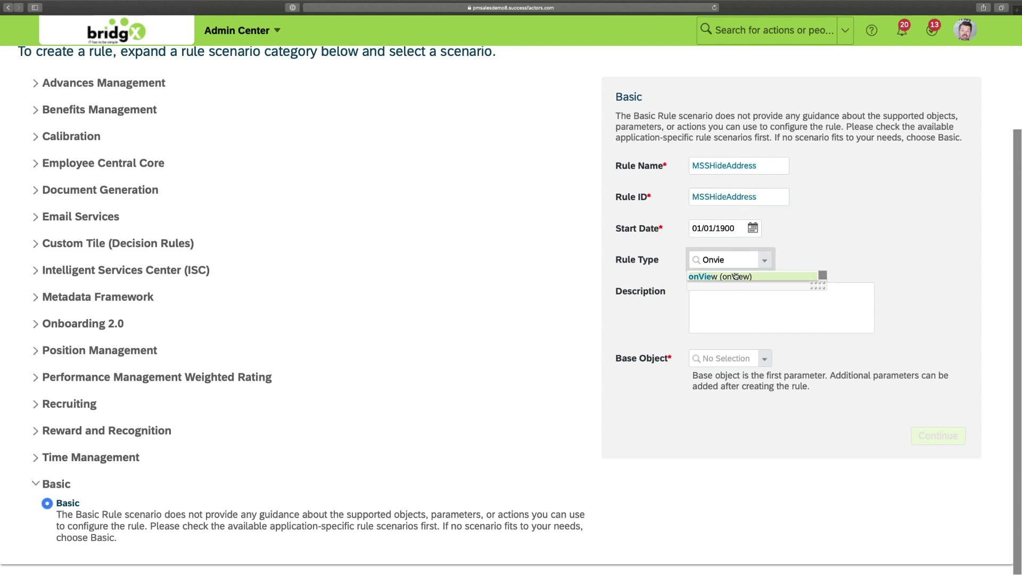
click(735, 276)
click(723, 299)
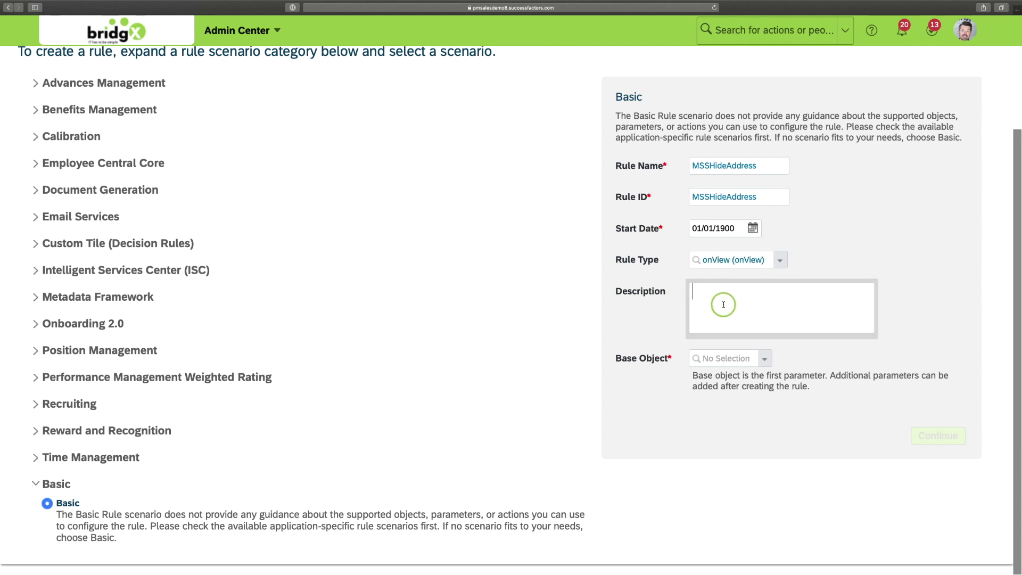
text(Hide the address for the manager)
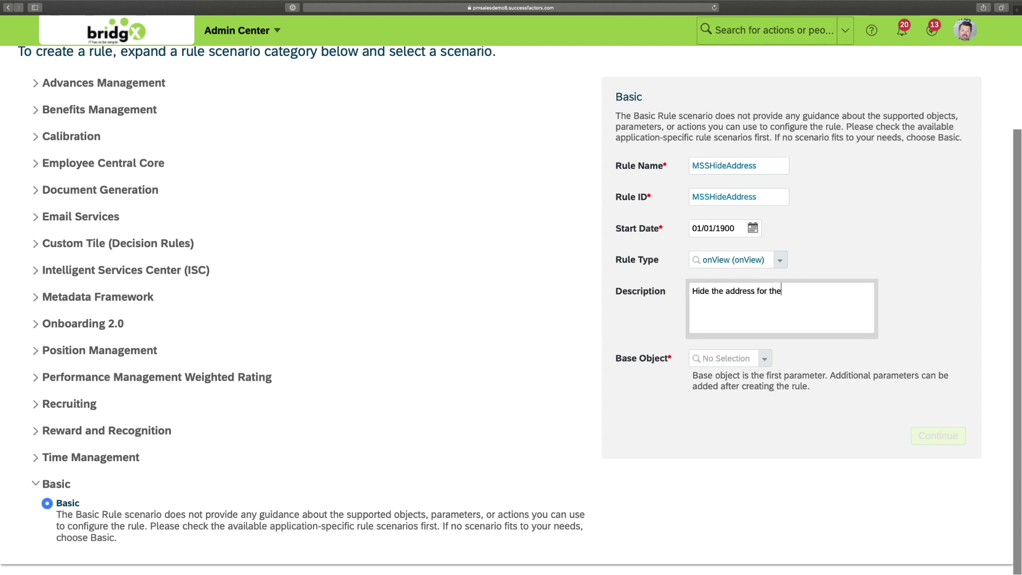
click(735, 357)
text(Address)
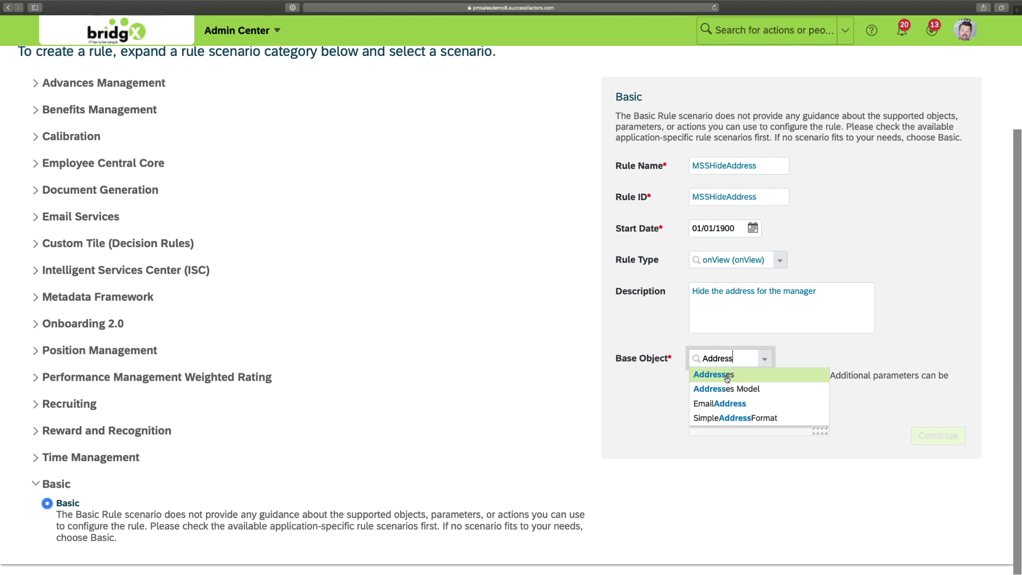
click(727, 376)
click(954, 439)
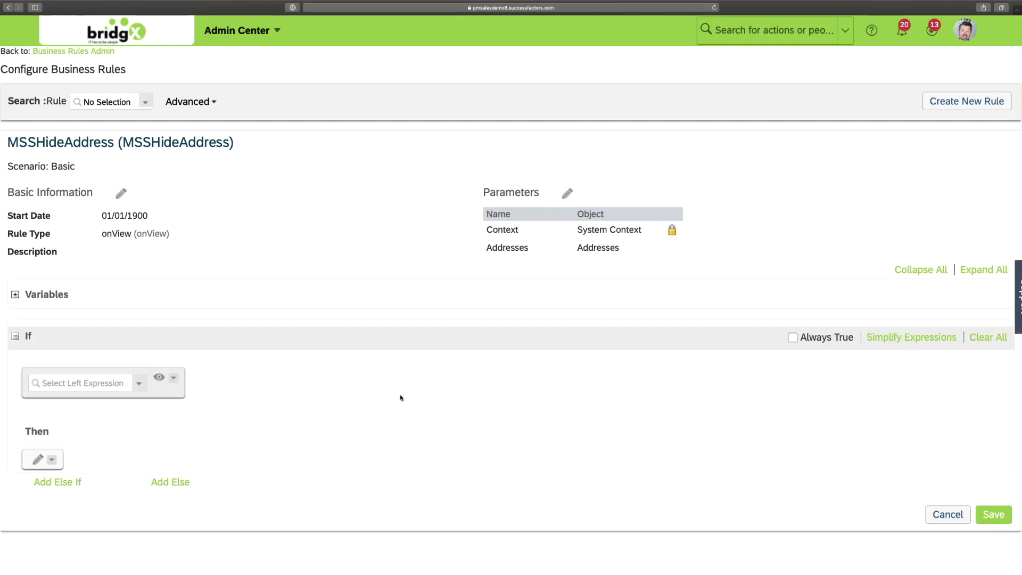
- Set the If condition's left expression to Login User() from the Context list
click(107, 384)
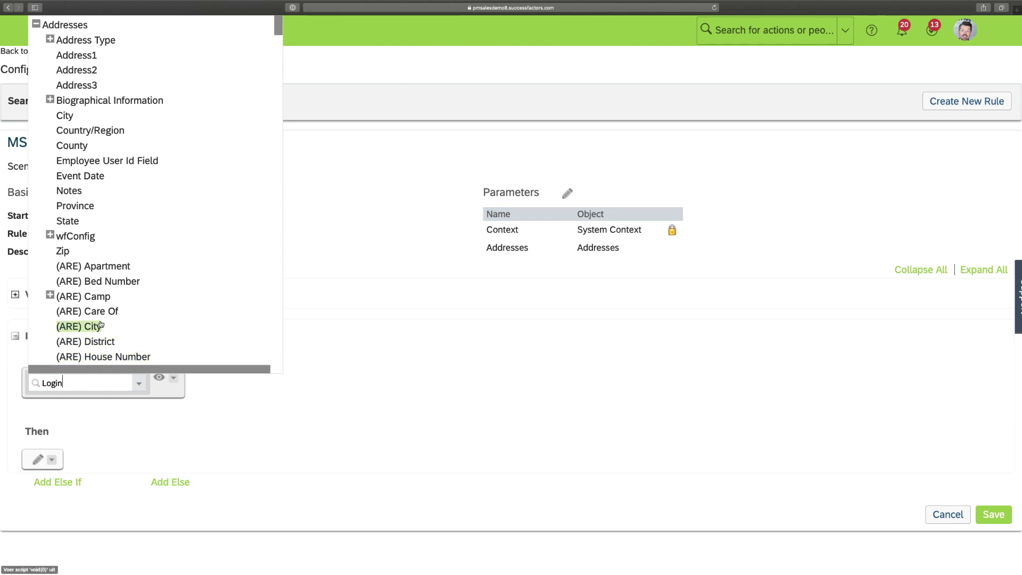
scroll(92, 313, down, 10)
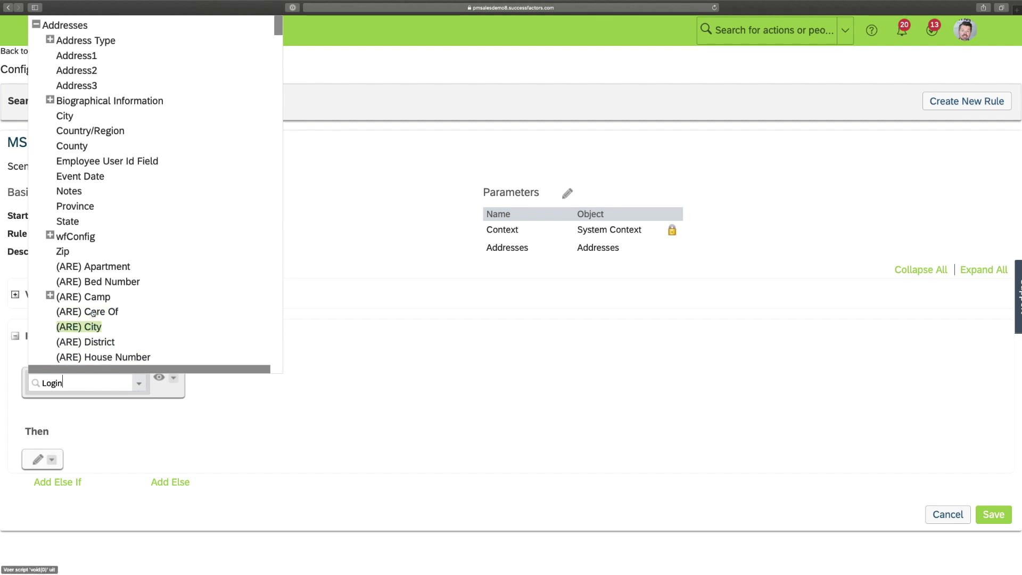
scroll(92, 312, down, 20)
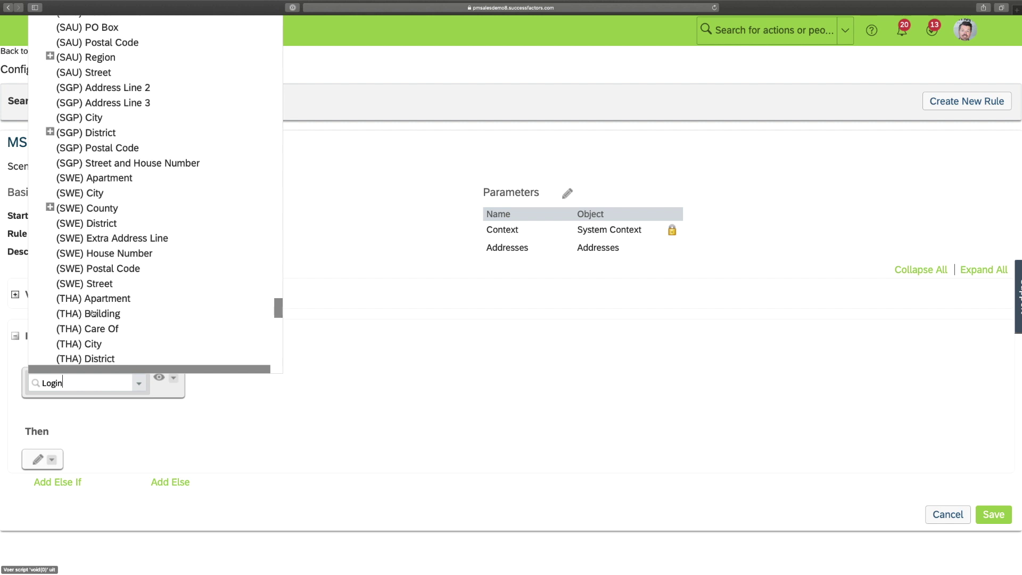
scroll(93, 314, down, 5)
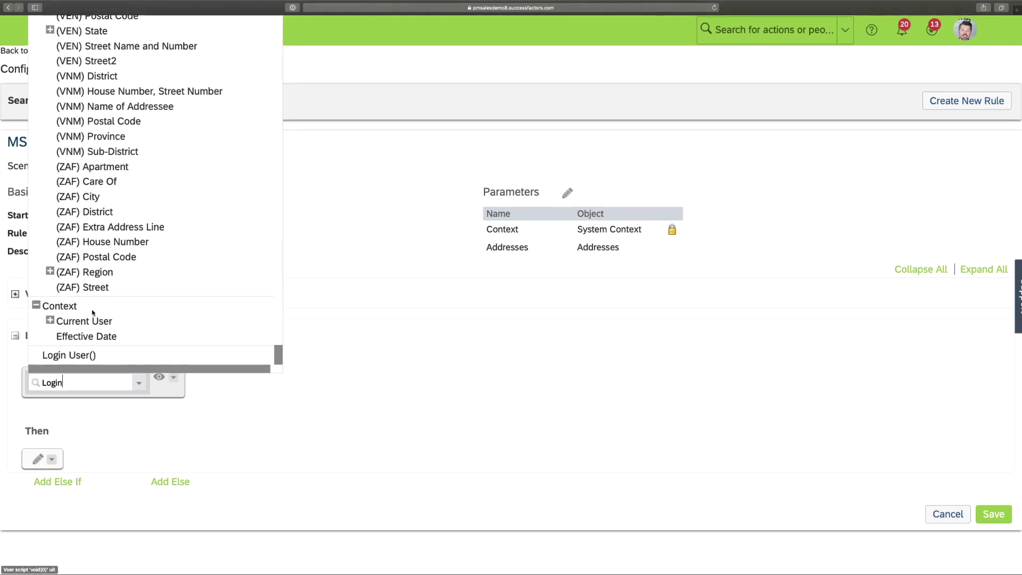
click(50, 321)
click(50, 321)
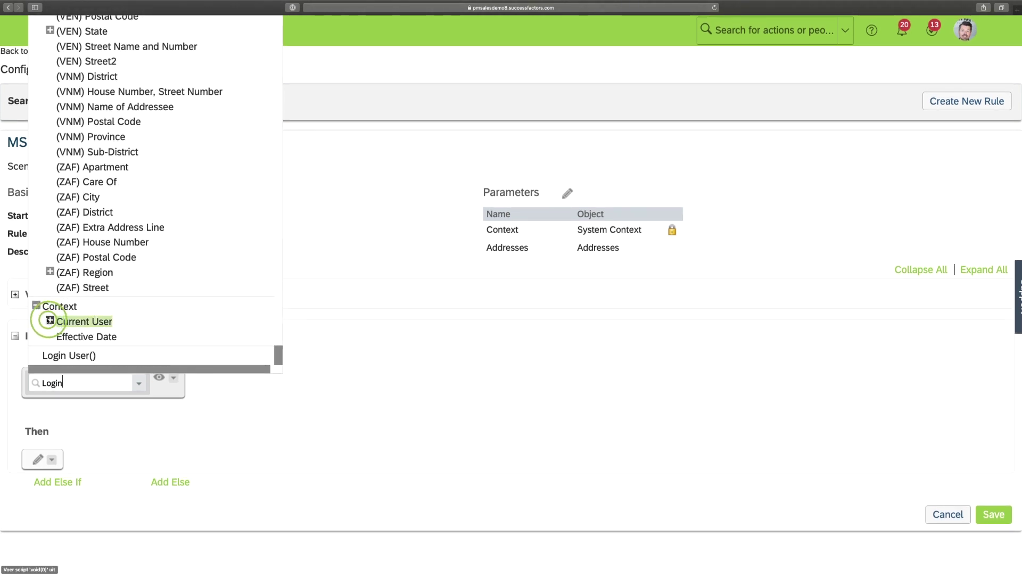
click(74, 356)
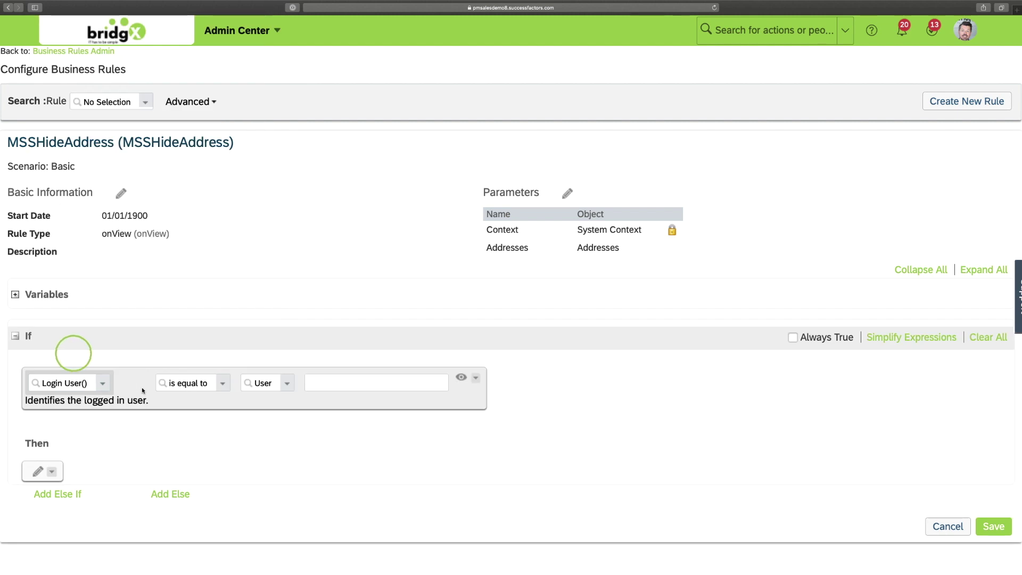
- Replace the User value with Biographical Information > Employment Details > Job Information > Supervisor
click(267, 381)
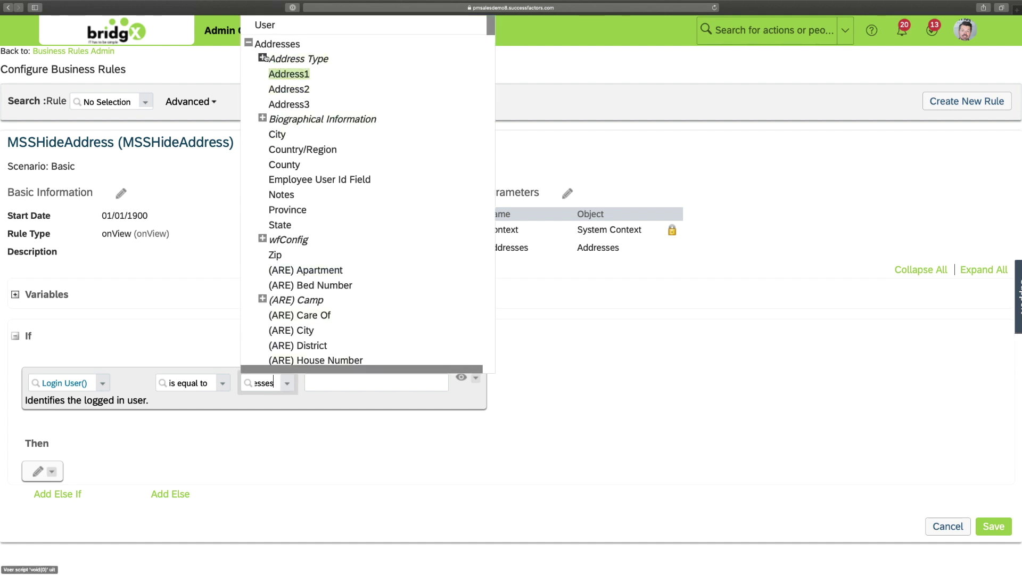
click(263, 118)
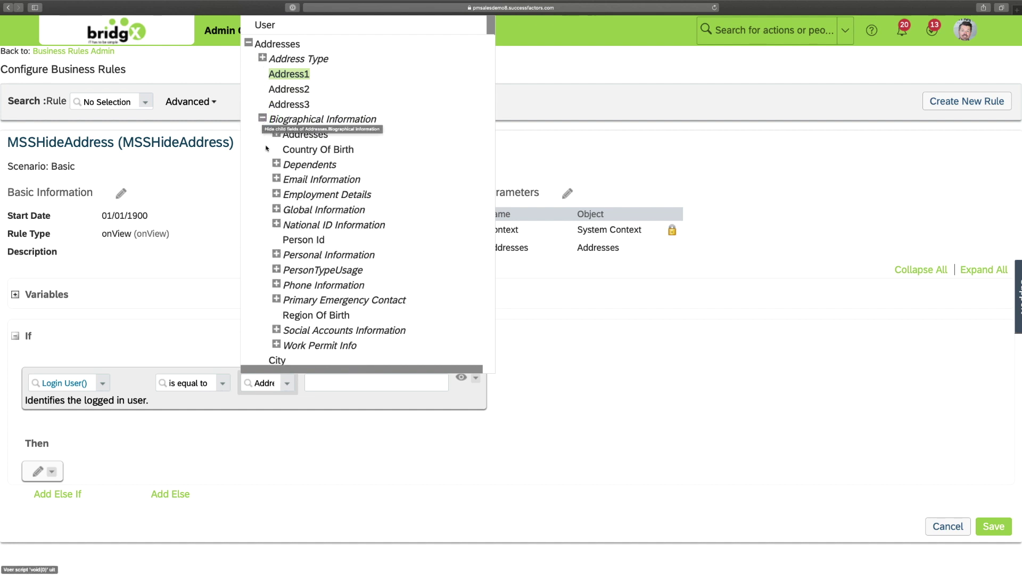
scroll(279, 171, down, 3)
scroll(278, 172, down, 1)
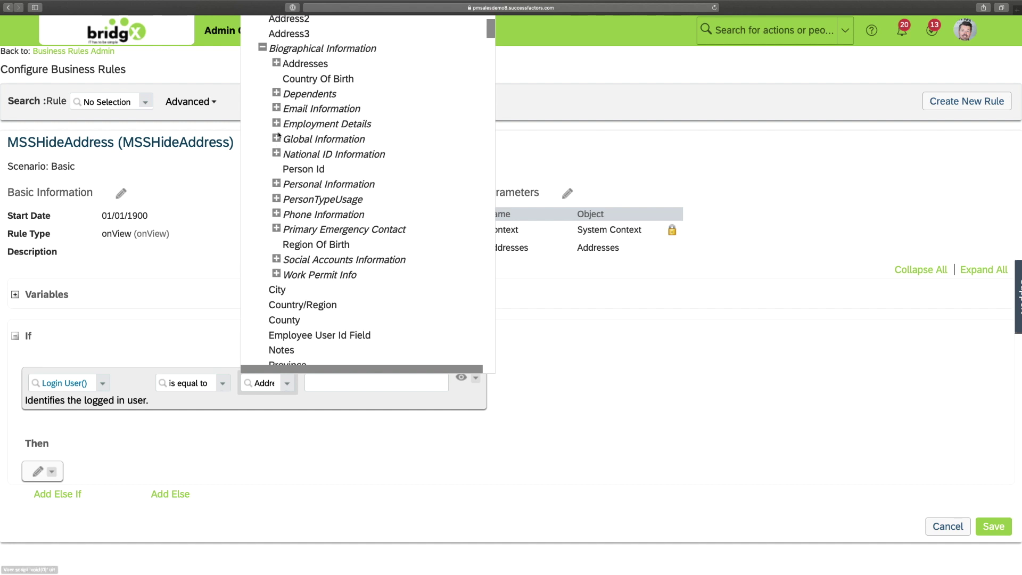
click(277, 123)
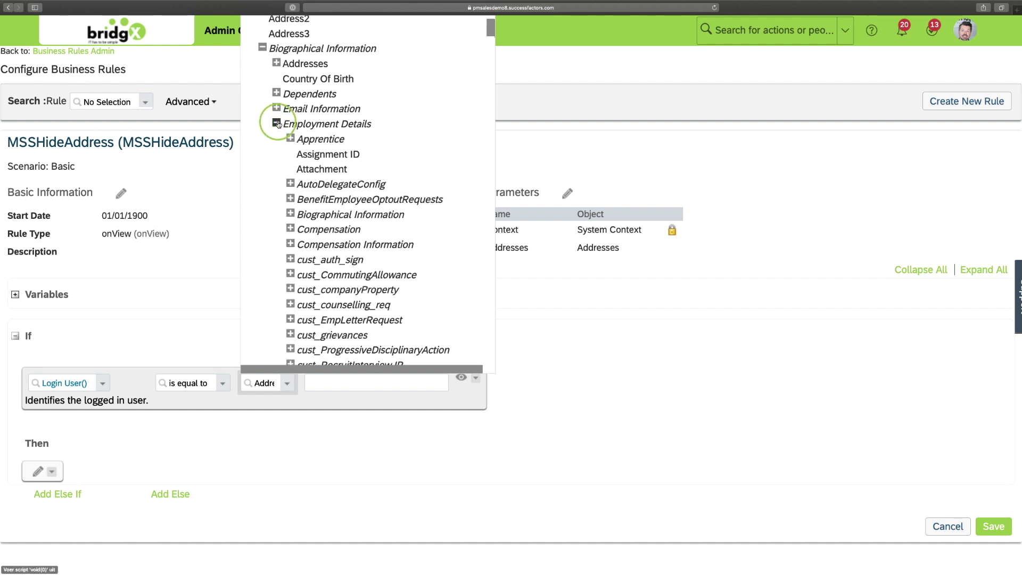
scroll(279, 144, down, 15)
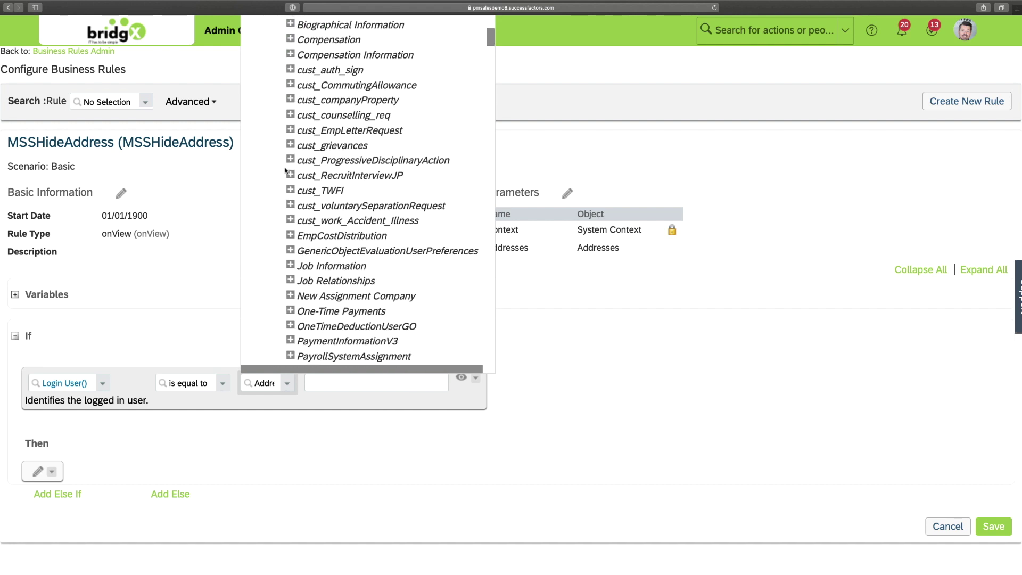
click(290, 123)
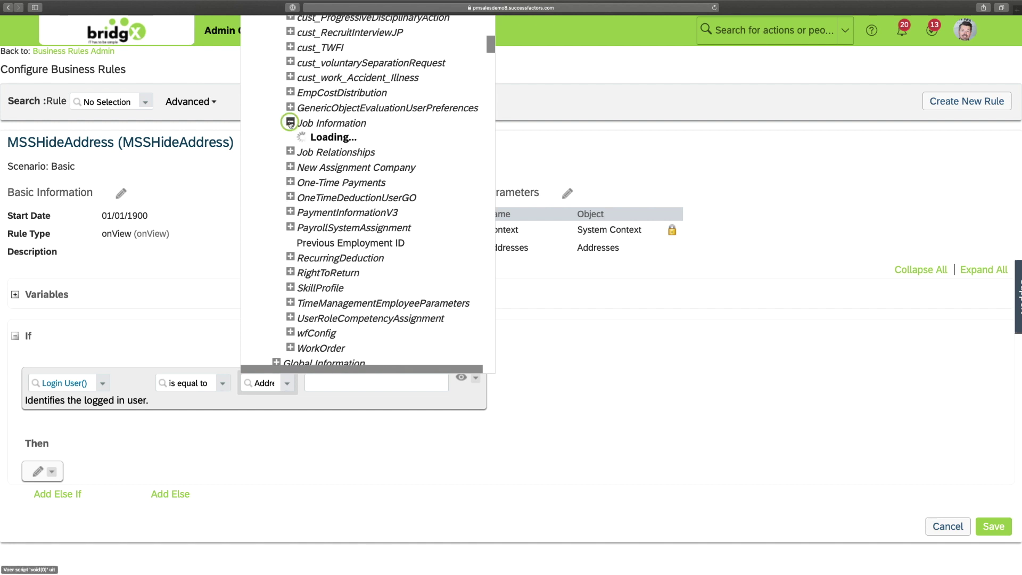
scroll(289, 125, down, 12)
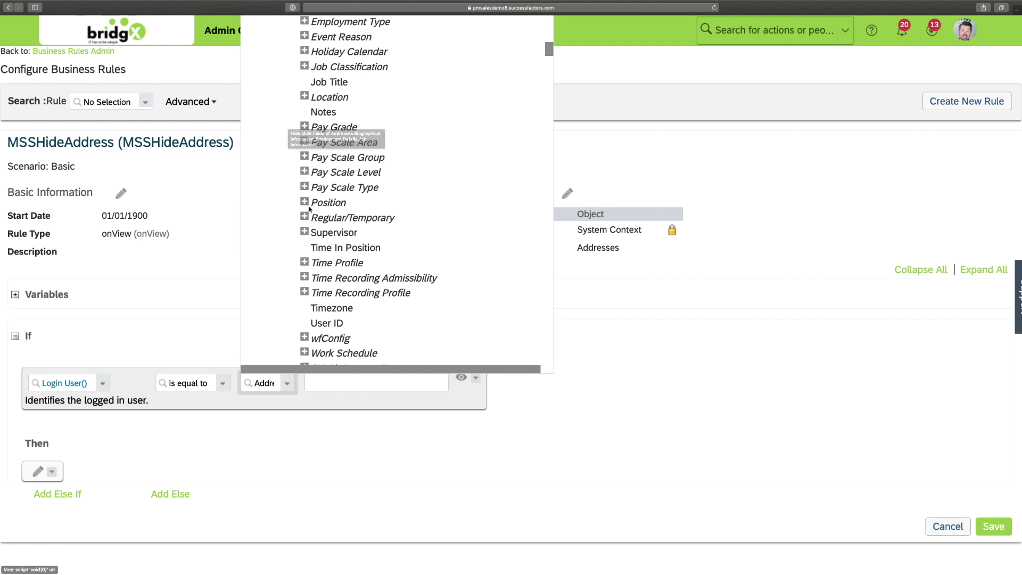
click(333, 232)
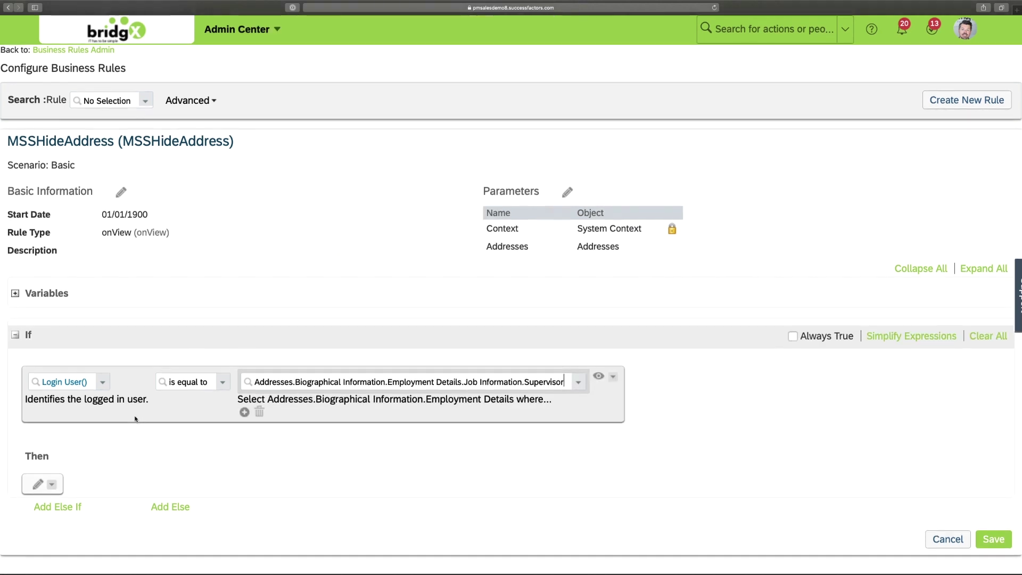
- Make the Then action Set Addresses.Address1 to text '**** DEMO ****' and save the rule
click(51, 487)
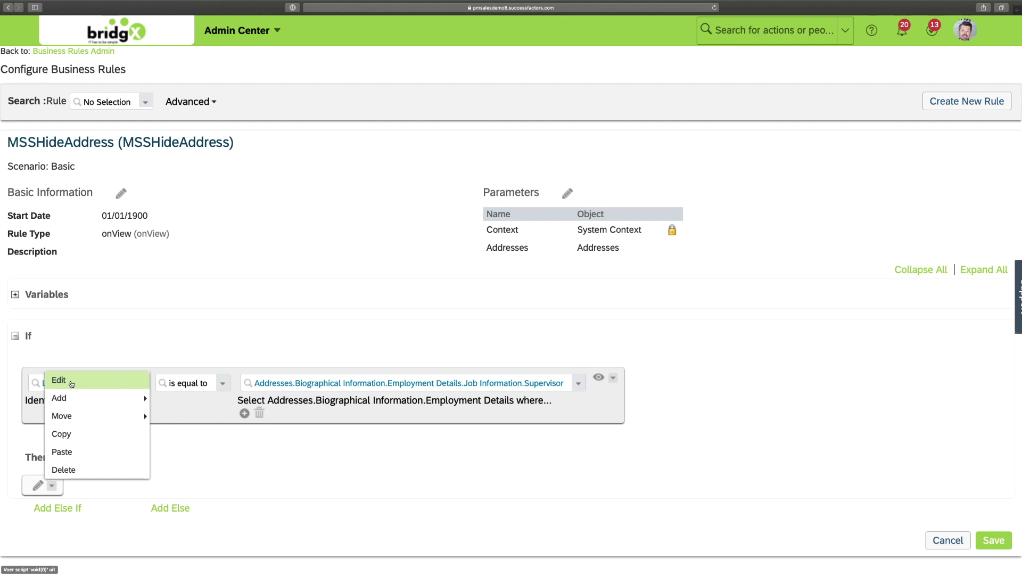
click(71, 381)
click(128, 490)
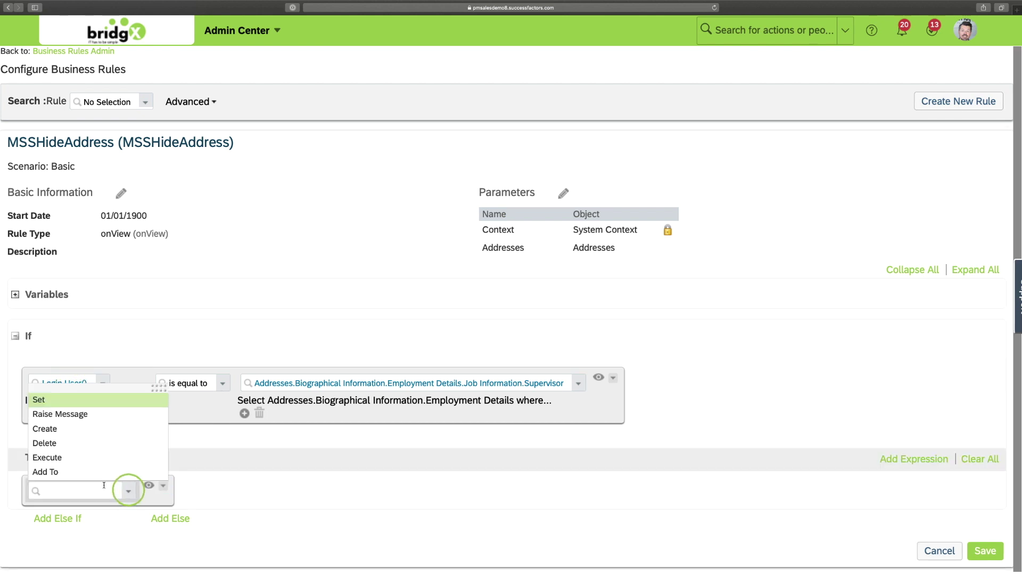
click(46, 400)
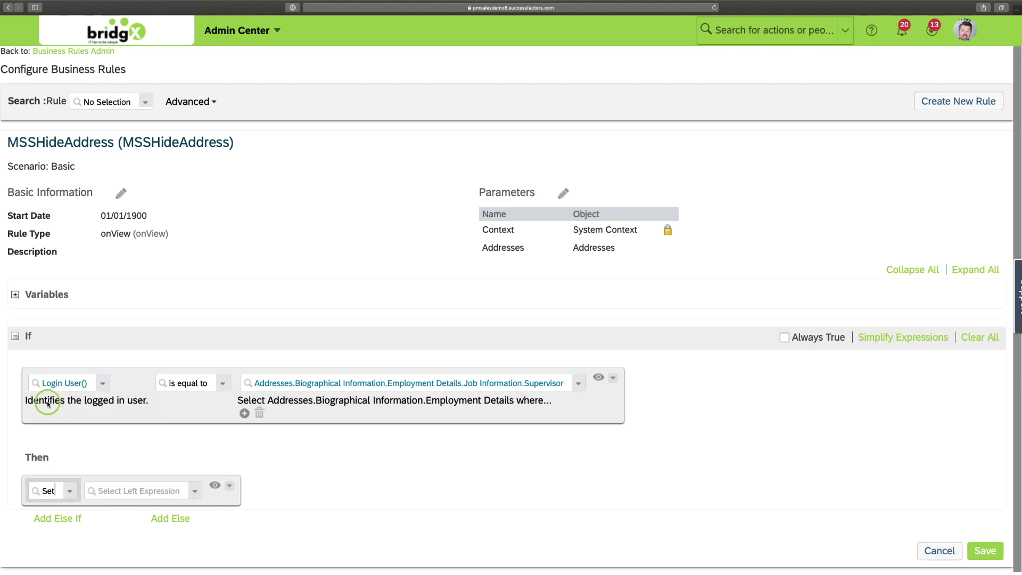
click(148, 492)
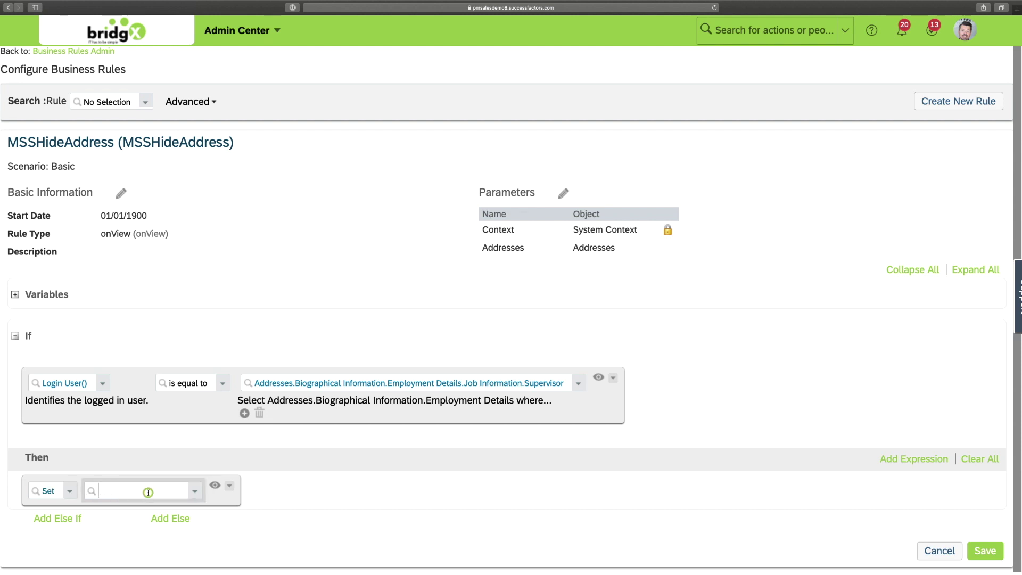
text(addresses)
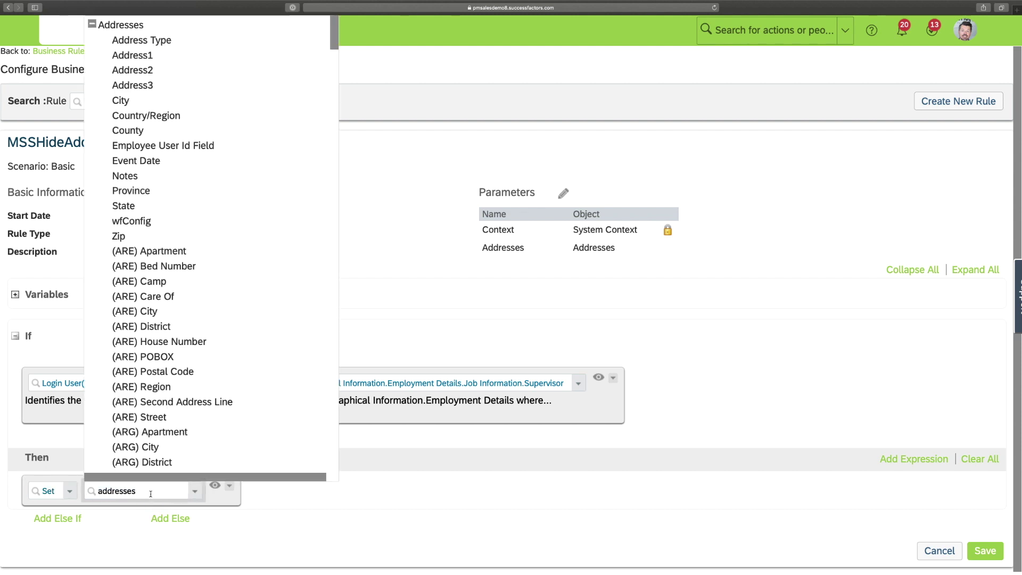
click(133, 55)
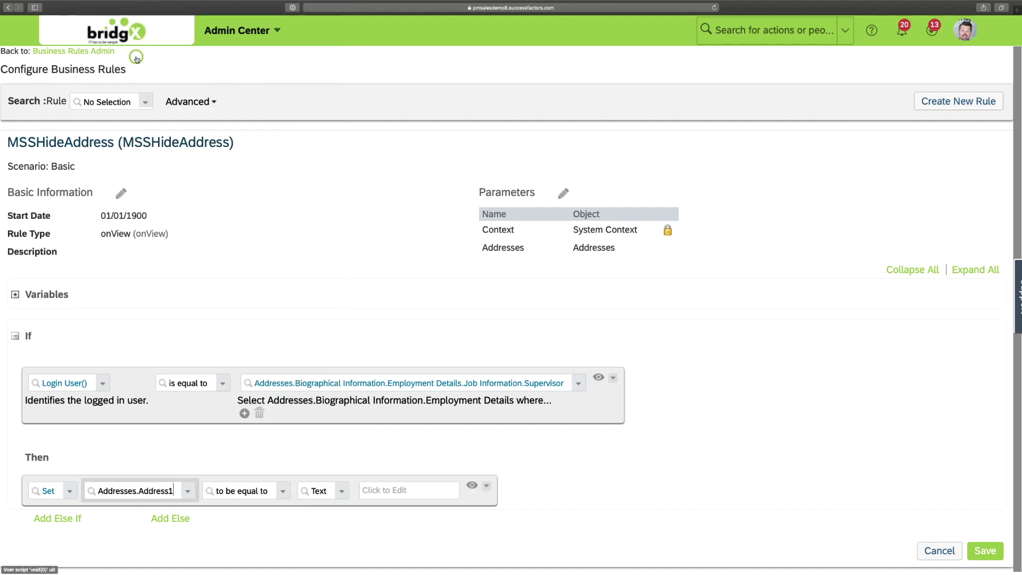
click(382, 489)
text(**)
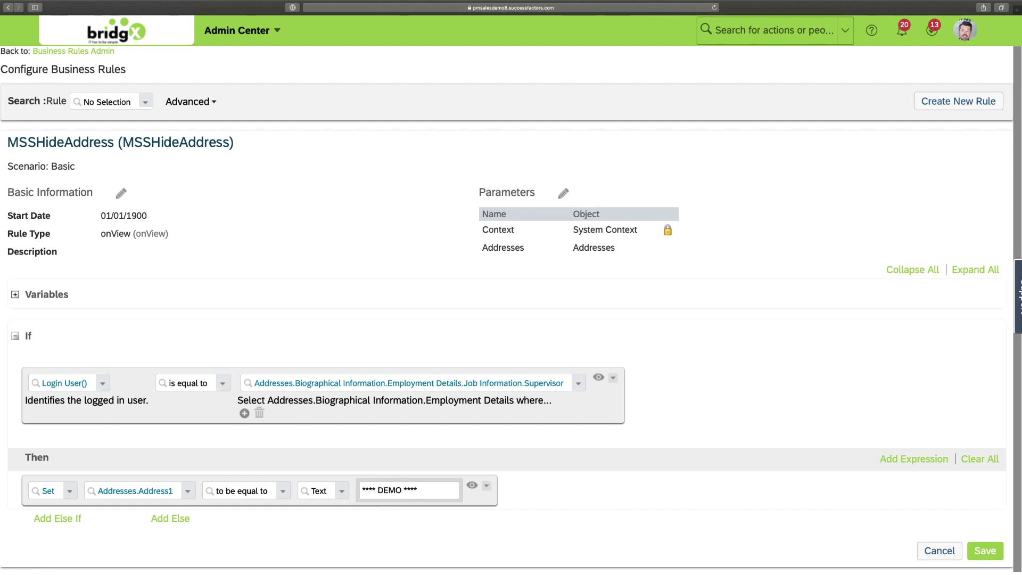
click(984, 551)
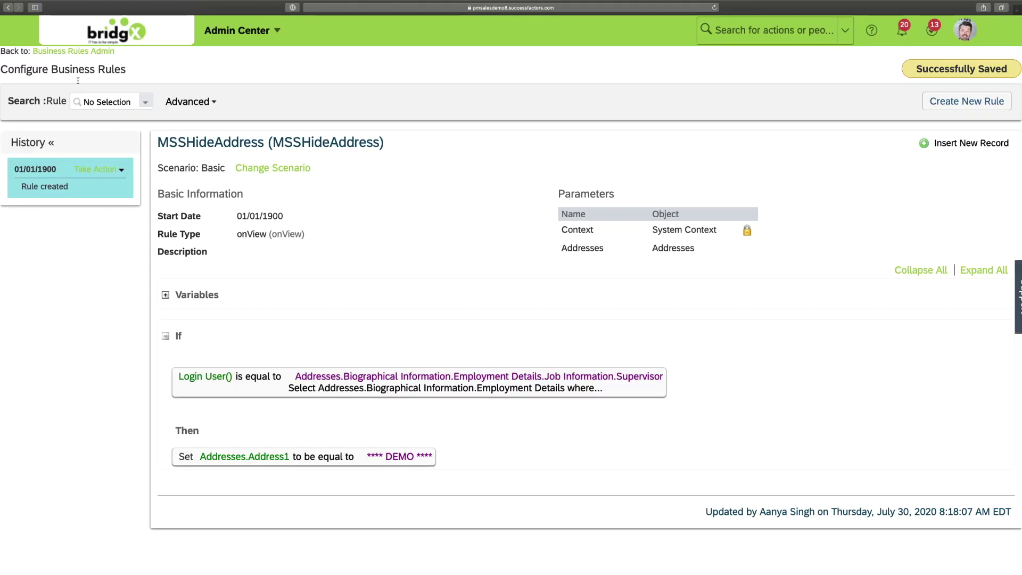
- Return to Admin Center and open Manage Business Configuration by searching 'Manage busin'
click(276, 32)
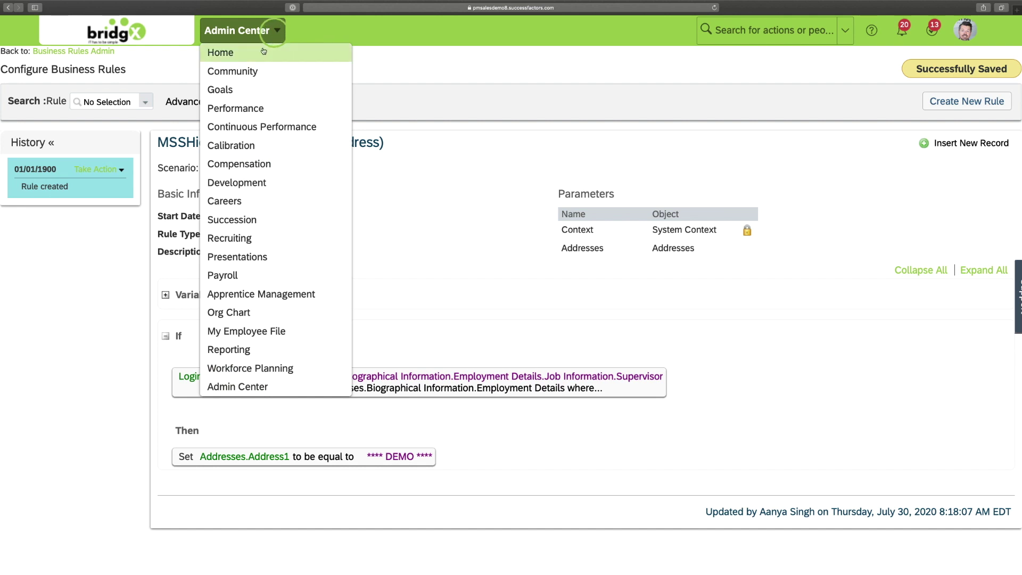
click(249, 386)
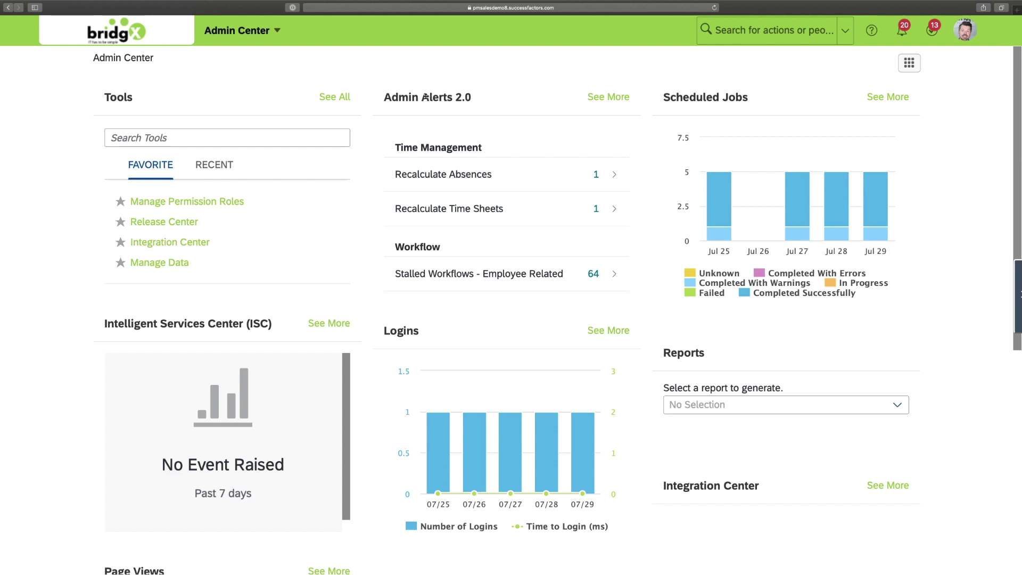
click(169, 137)
text(Man)
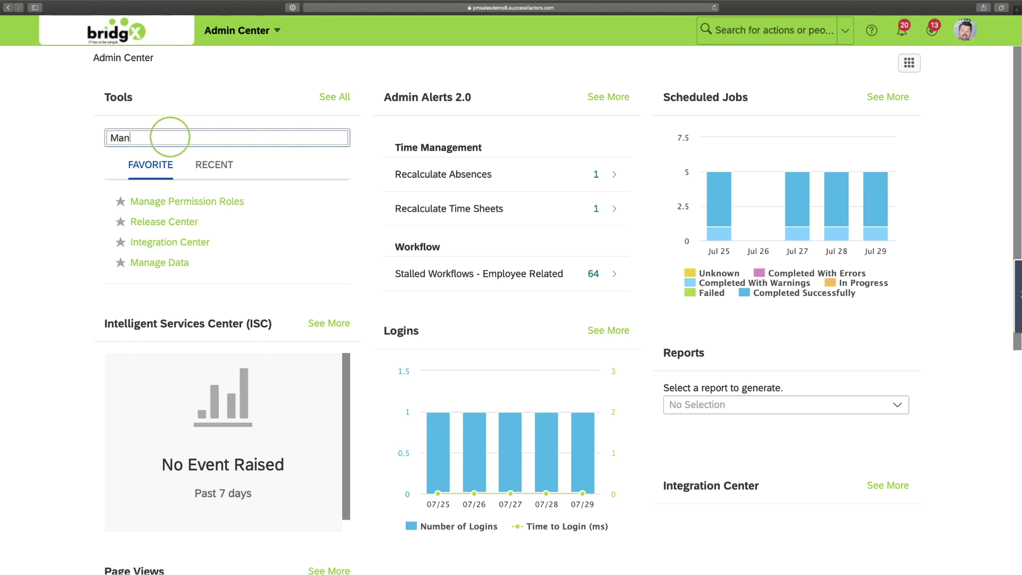
text(age bus)
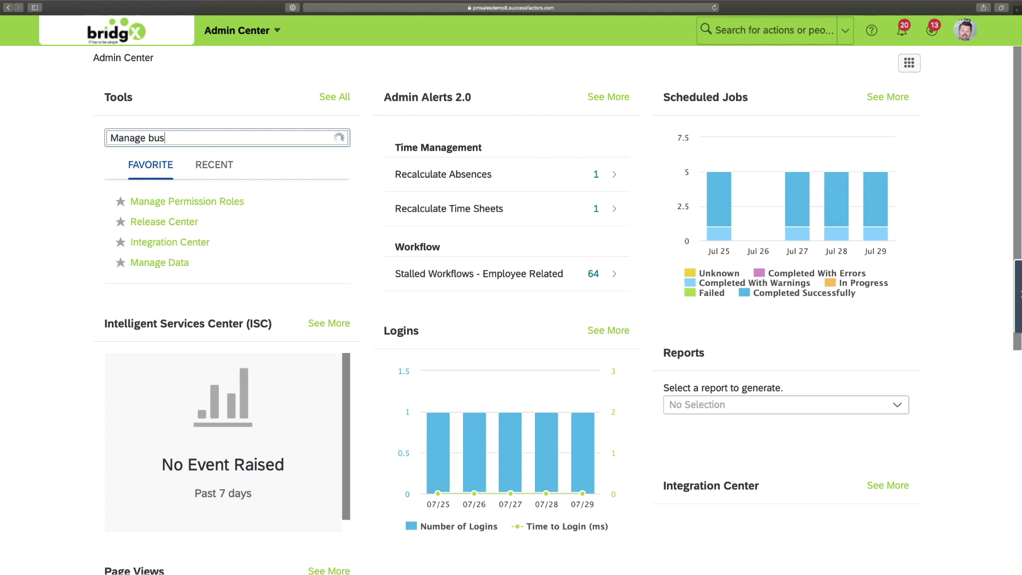
text(in)
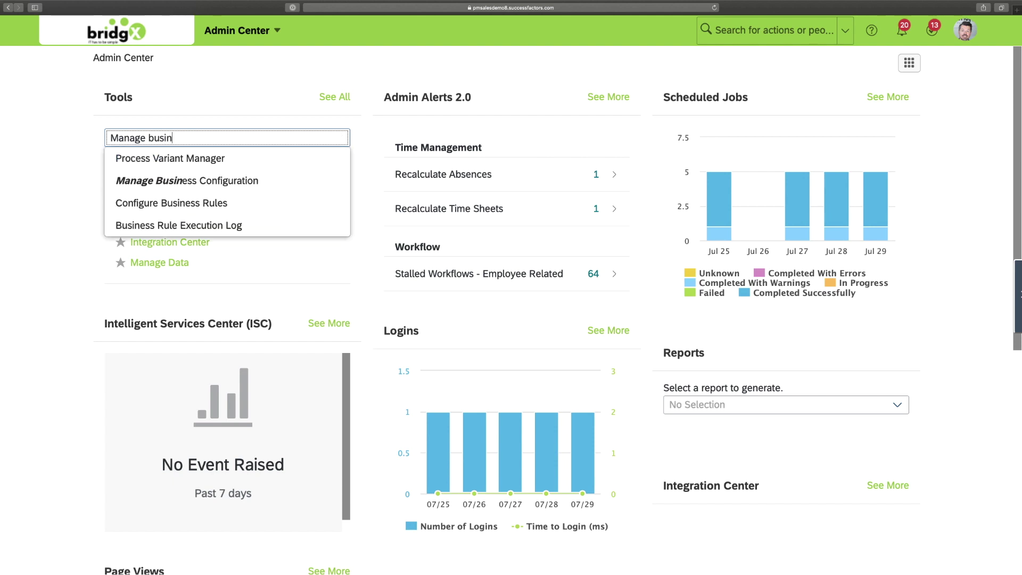
click(207, 180)
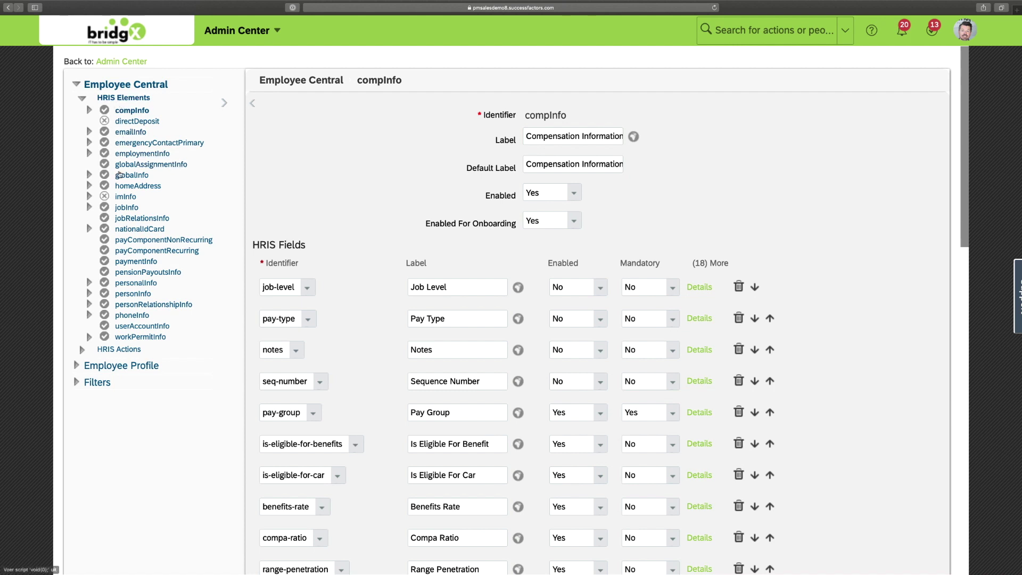
- Select homeAddress, add a Trigger Rule with event onView and rule MSSHideAddress, then save
click(132, 188)
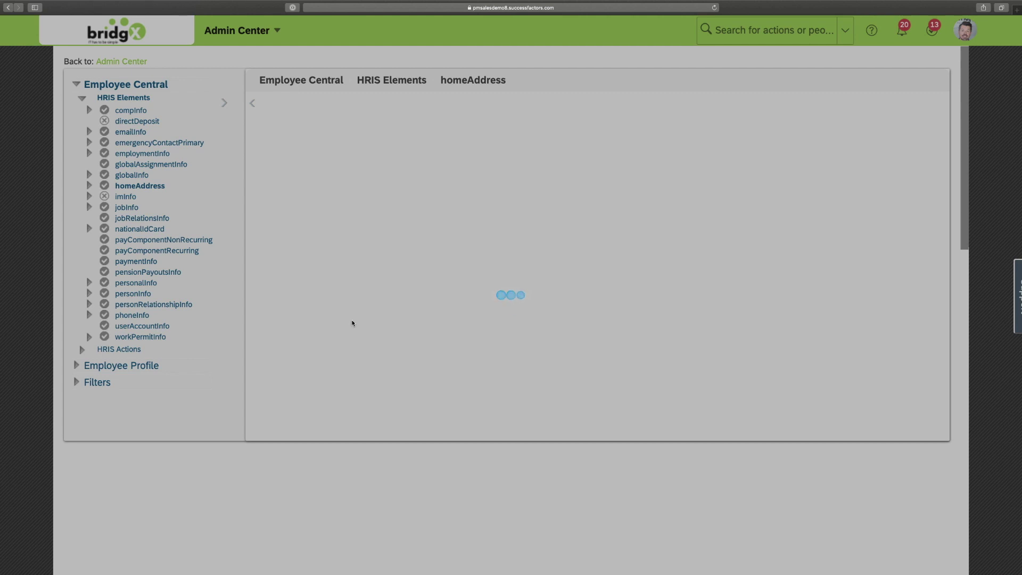
scroll(373, 362, down, 3)
scroll(374, 373, down, 20)
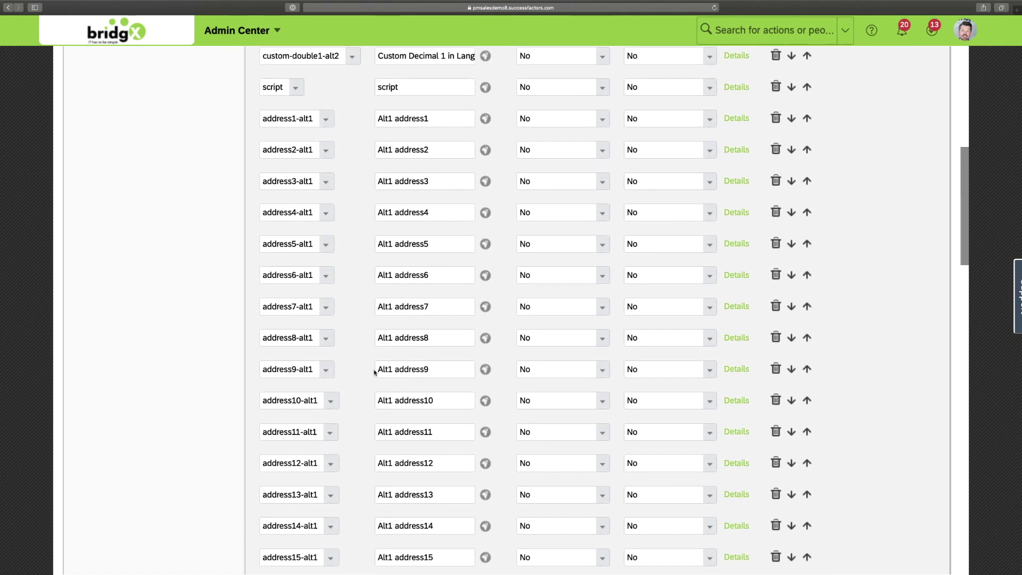
scroll(374, 373, down, 8)
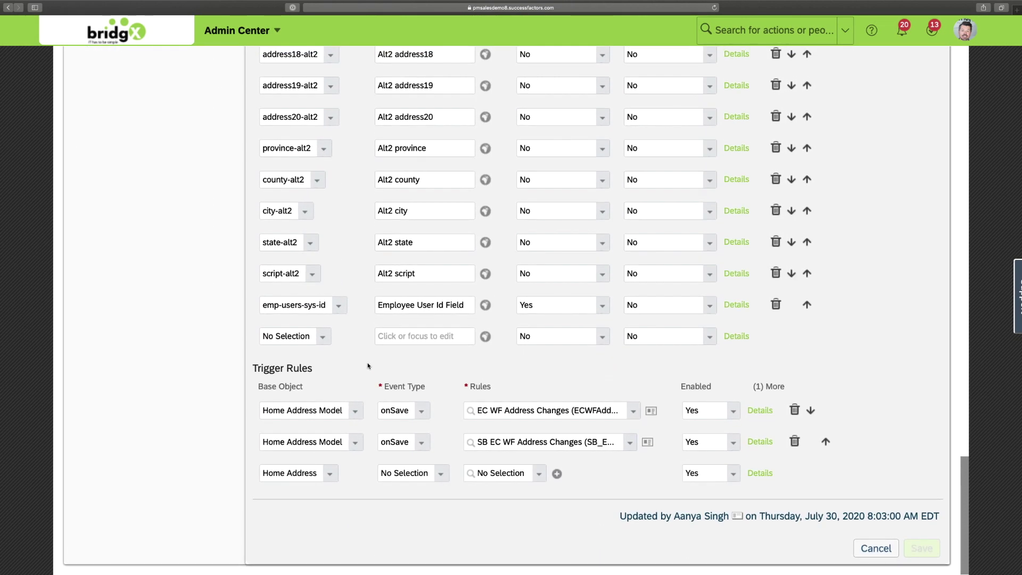
click(412, 474)
click(408, 531)
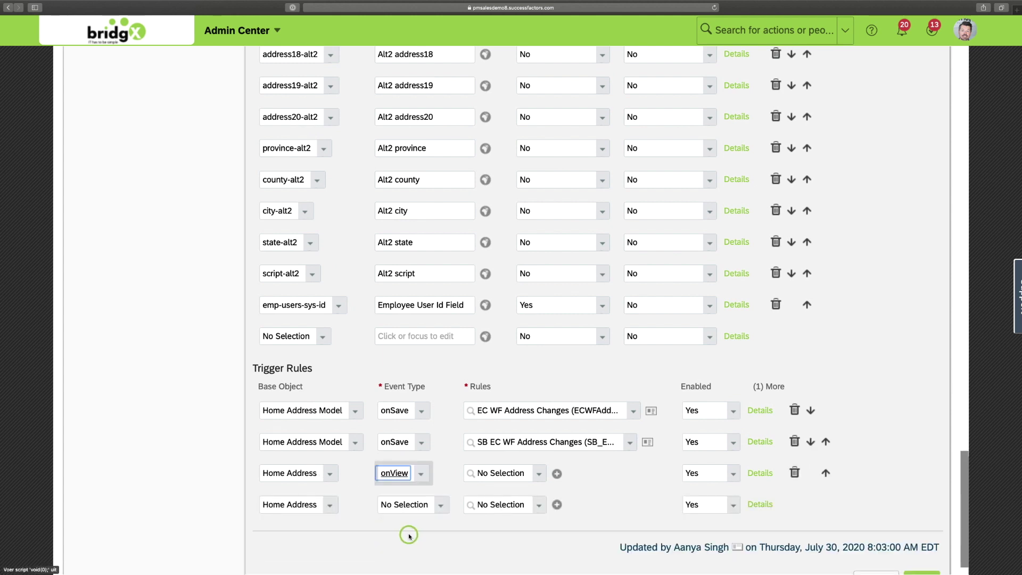
click(493, 473)
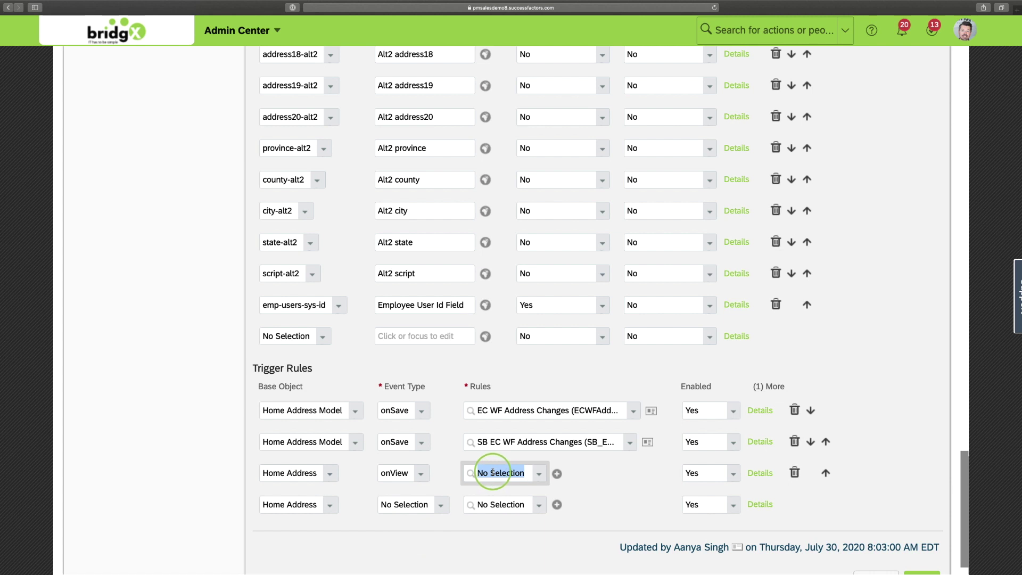
text(MSS)
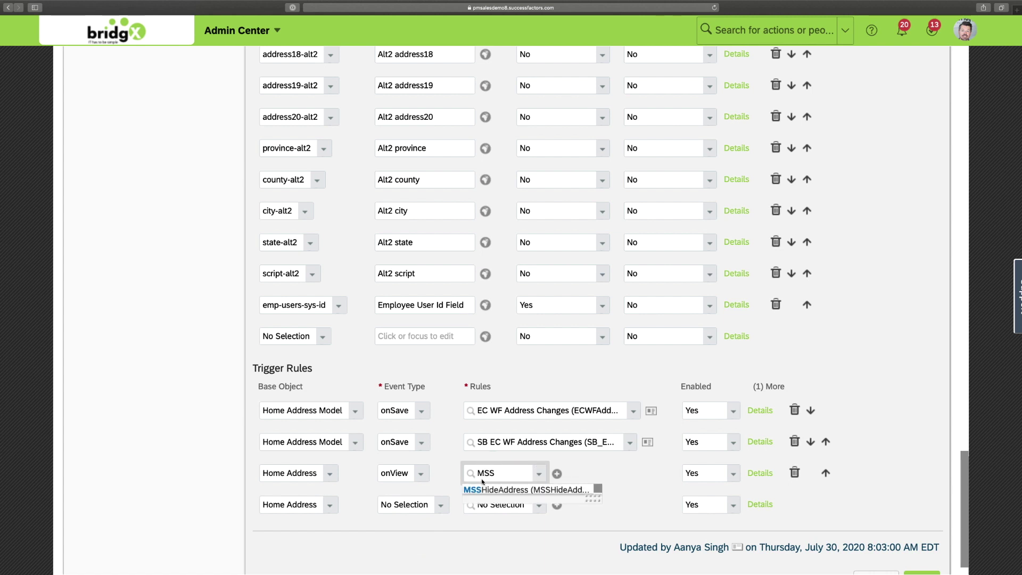
click(497, 490)
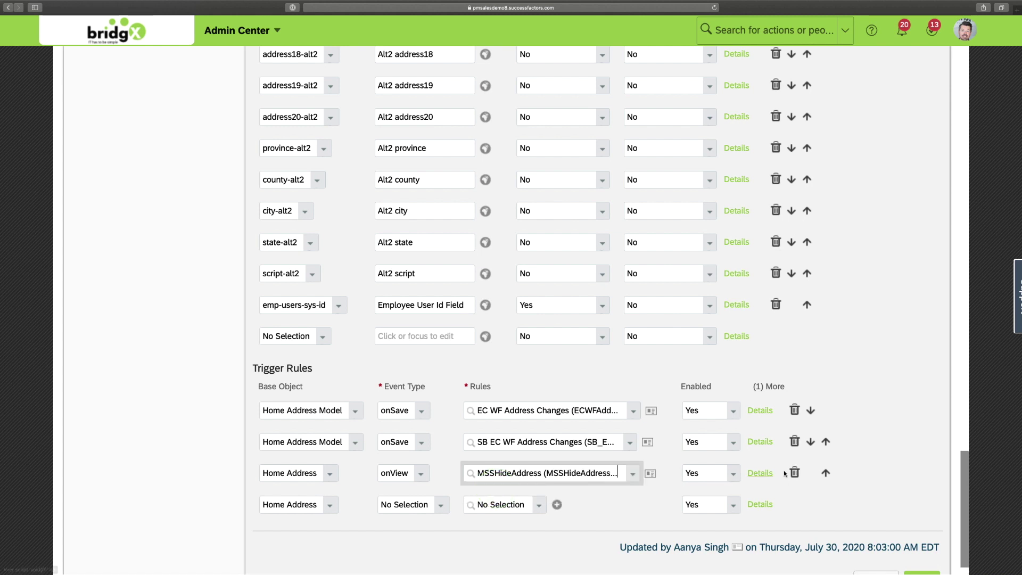
scroll(847, 470, down, 1)
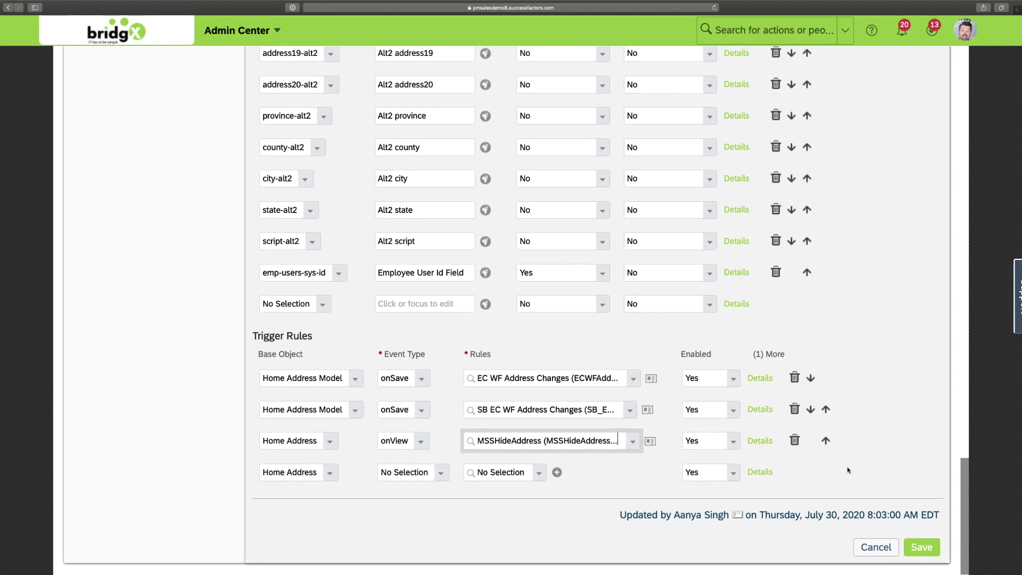
click(923, 549)
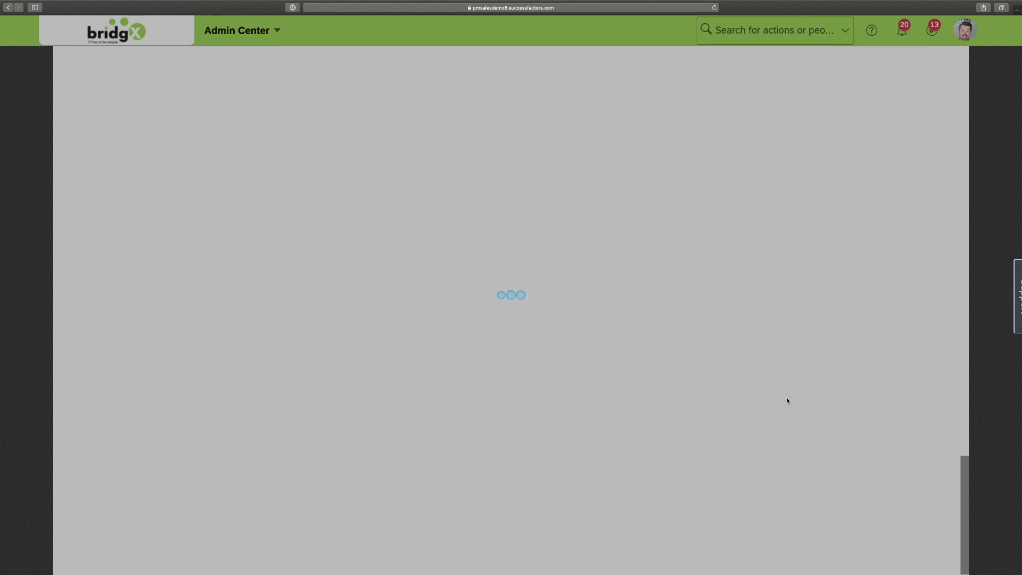
- Use Proxy Now to search for the manager's name, select it, and confirm
scroll(710, 397, up, 3)
scroll(710, 400, up, 15)
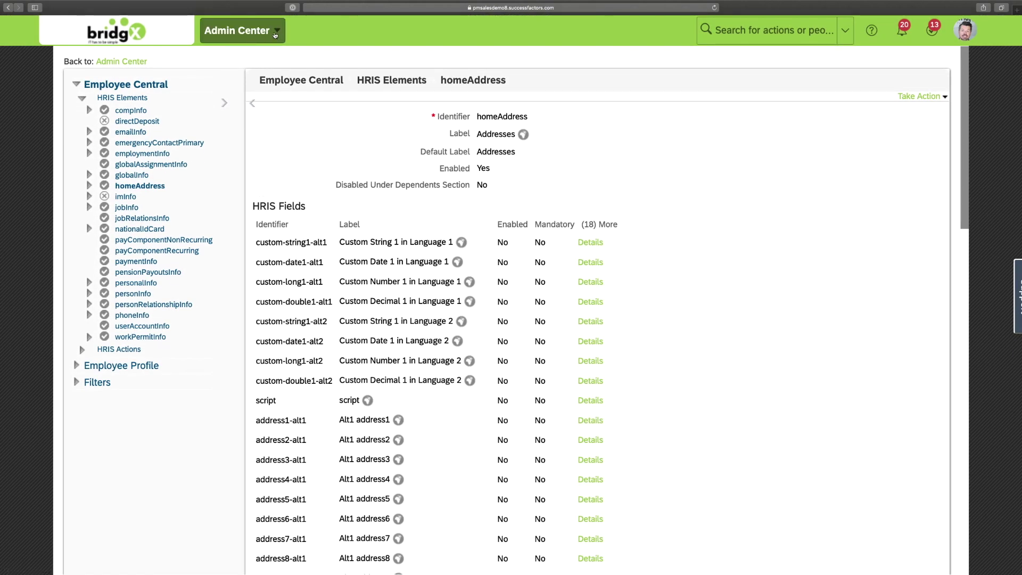
click(967, 34)
click(900, 160)
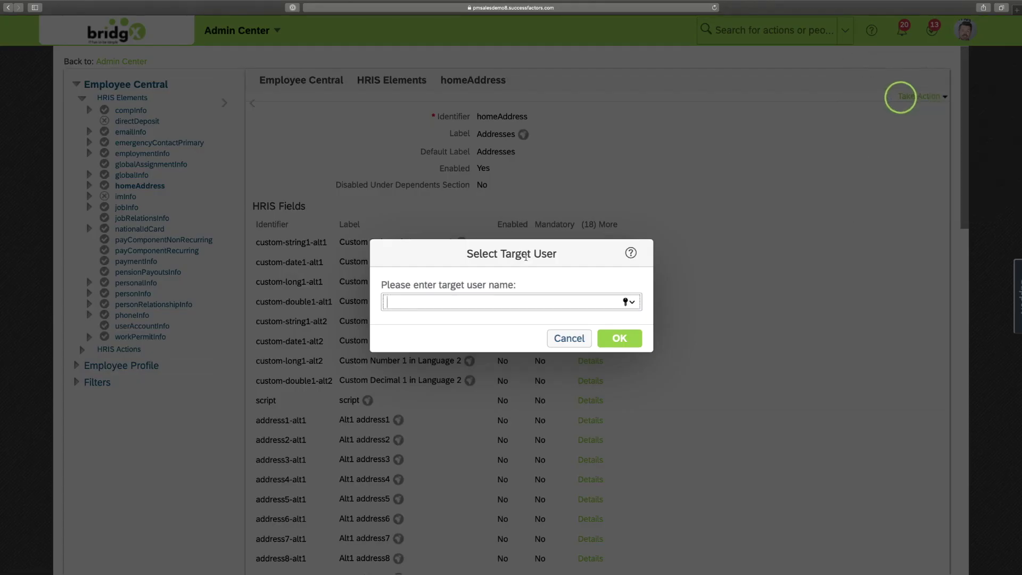
text(dolan)
click(437, 324)
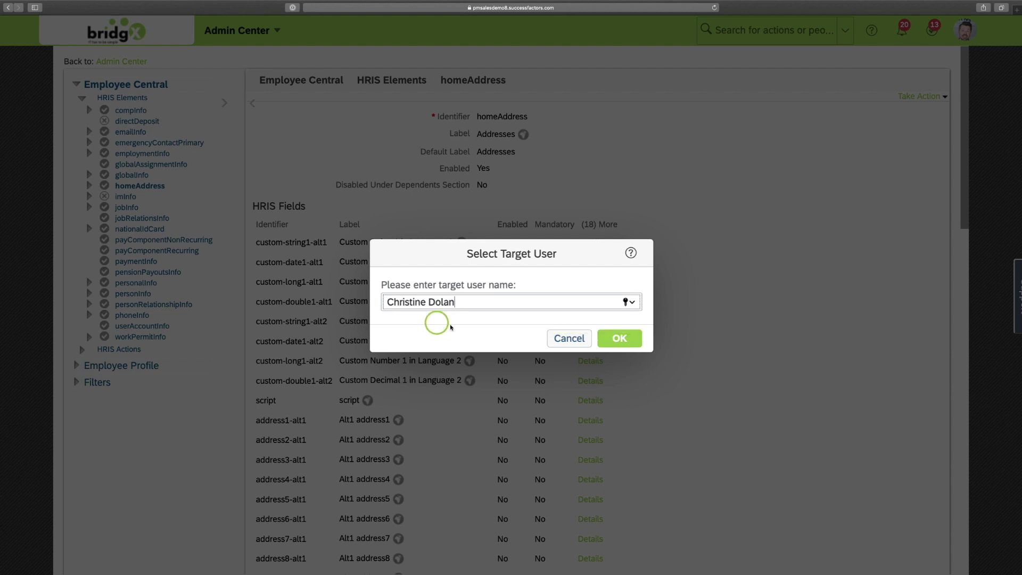
click(617, 339)
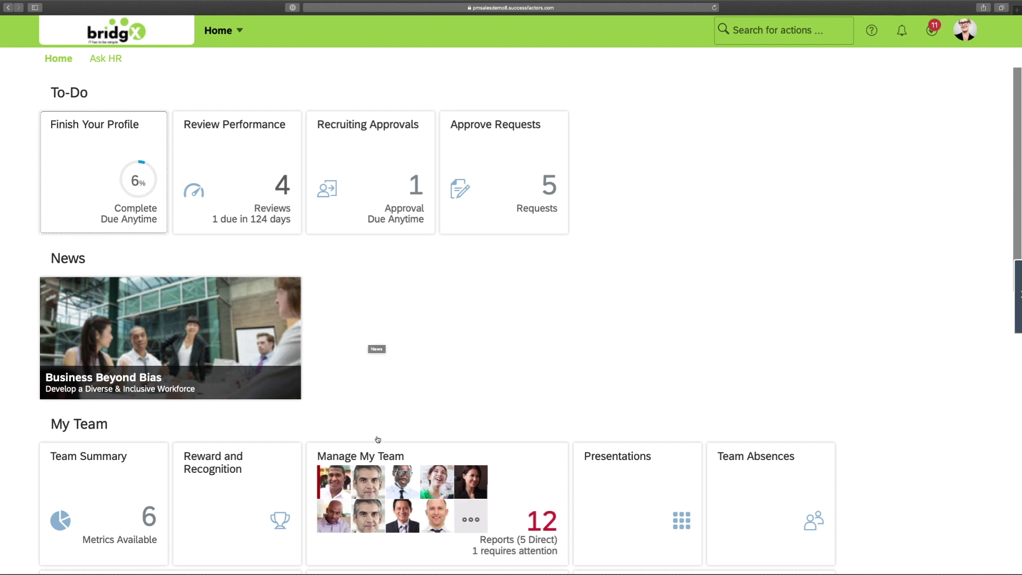
- Open the VP Global People Operations report's profile from Manage My Team and scroll down to Addresses
click(368, 482)
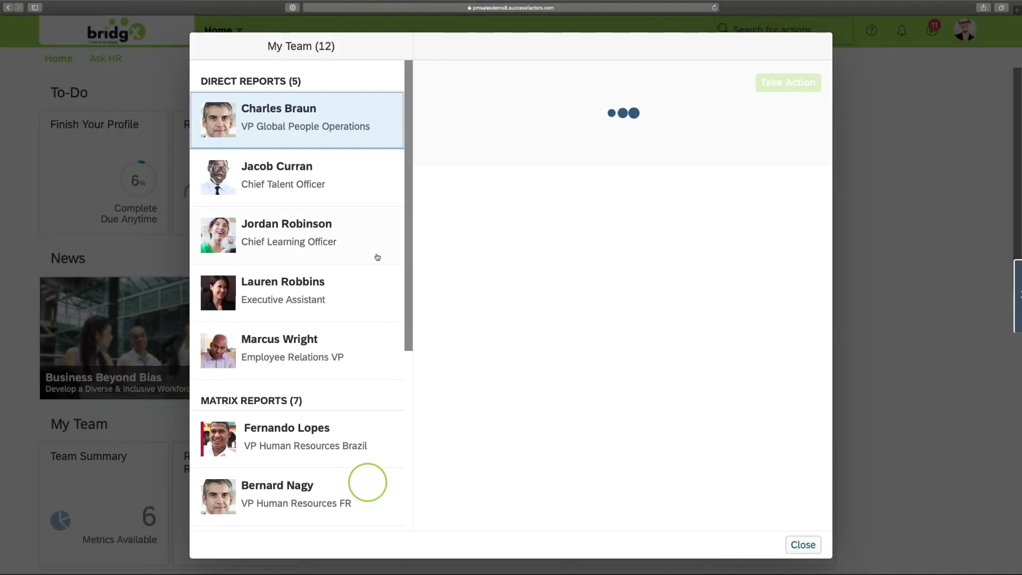
click(795, 111)
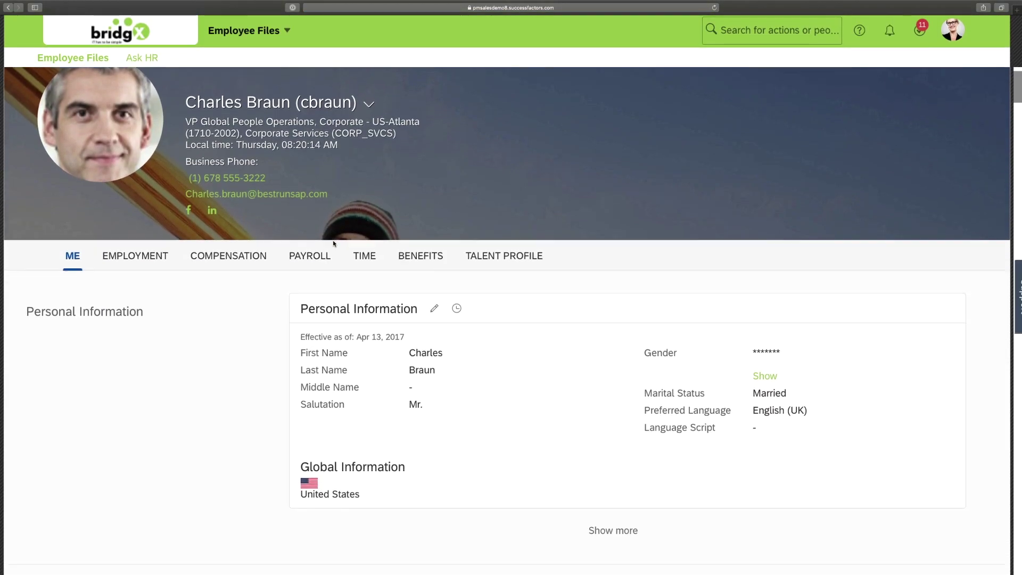
scroll(333, 243, down, 6)
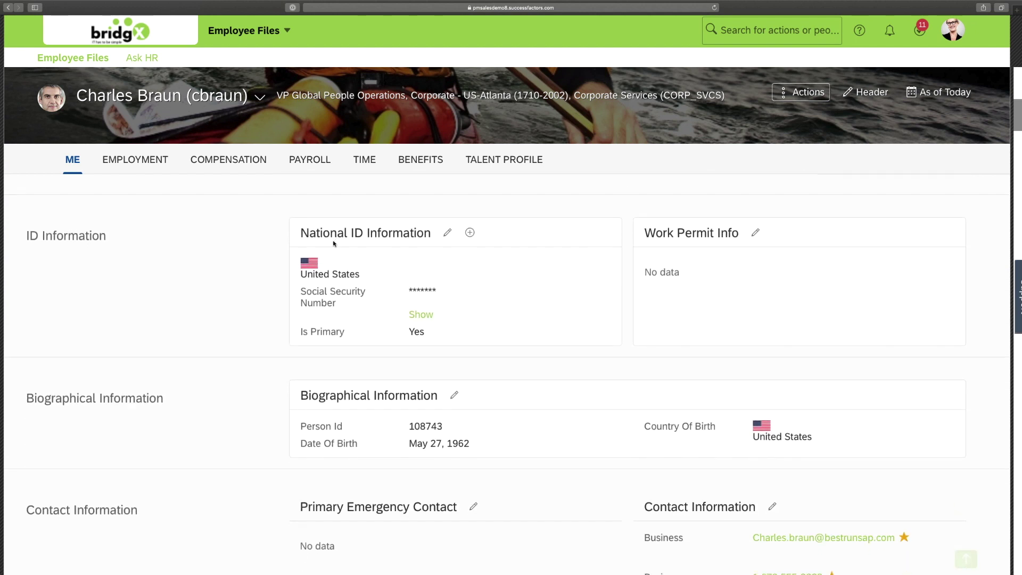
scroll(333, 243, down, 5)
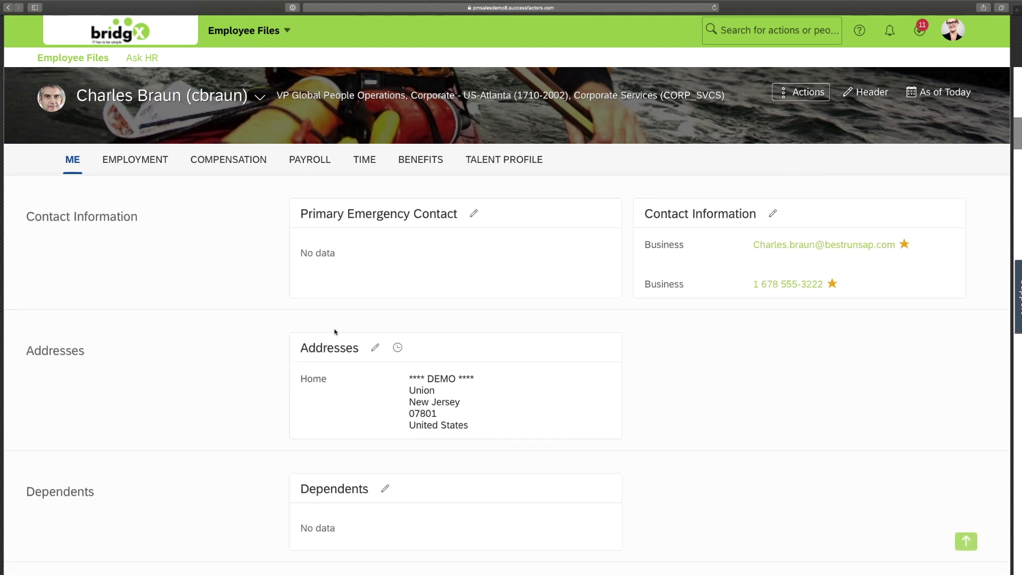
- Highlight the home address first line to confirm it shows **** DEMO ****
drag(409, 377, 410, 373)
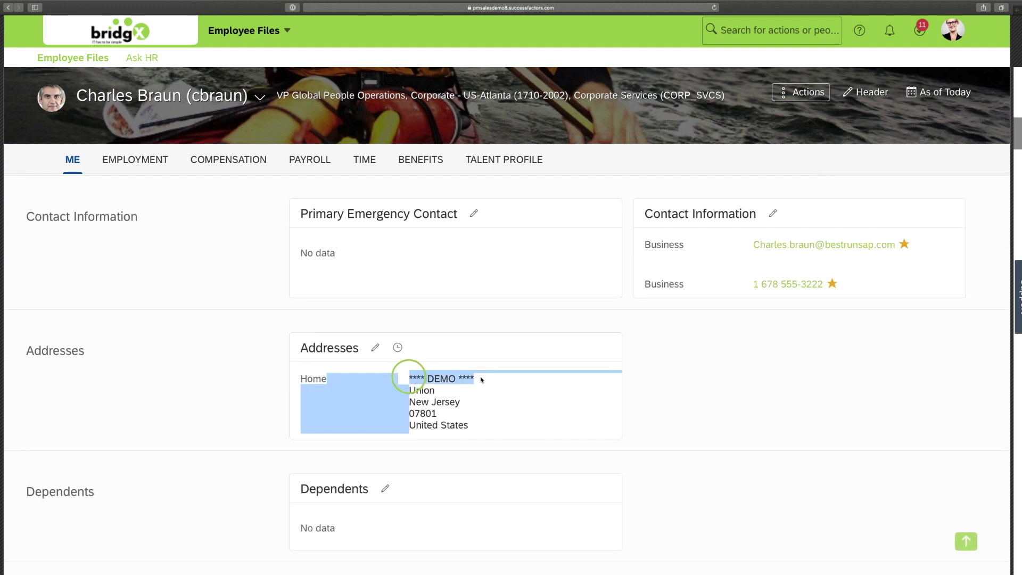
click(475, 378)
drag(476, 378, 412, 377)
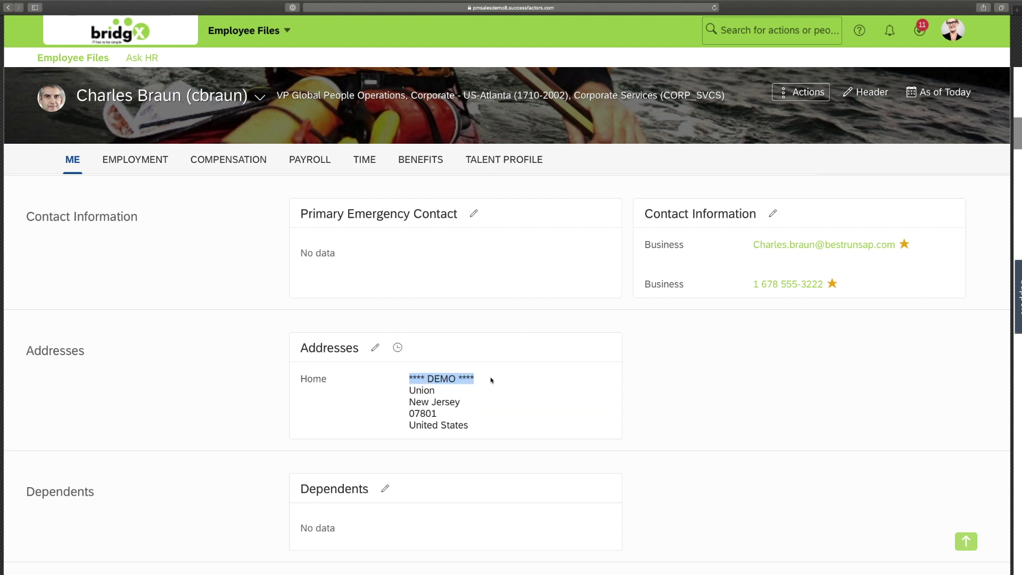